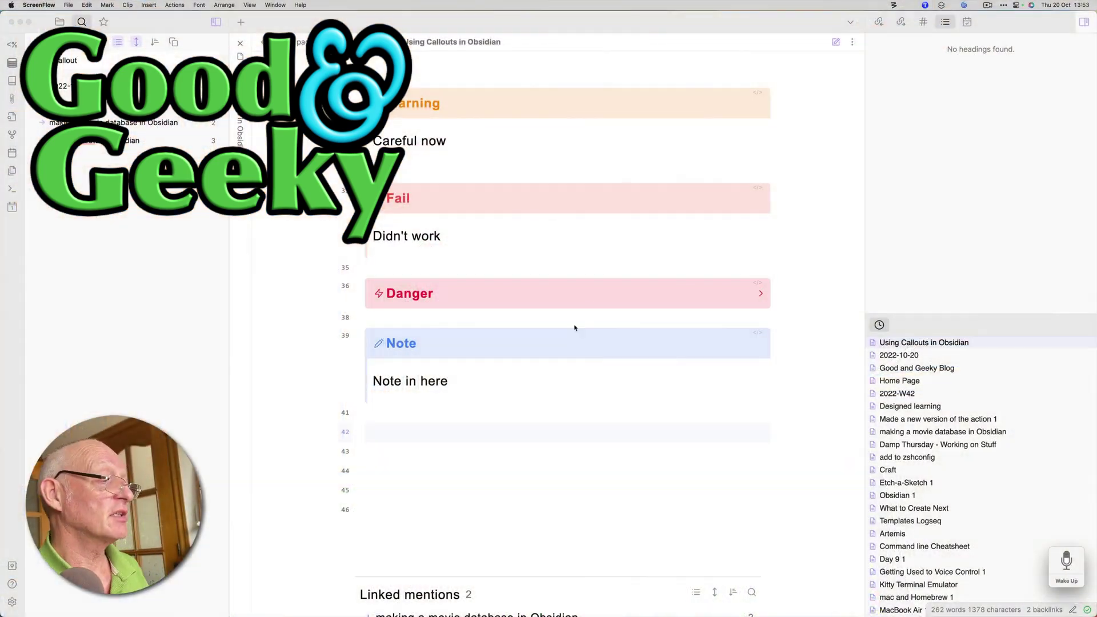
# Write "MY Callout" on the empty line below the Note callout and cut it to the clipboard.
pyautogui.click(418, 435)
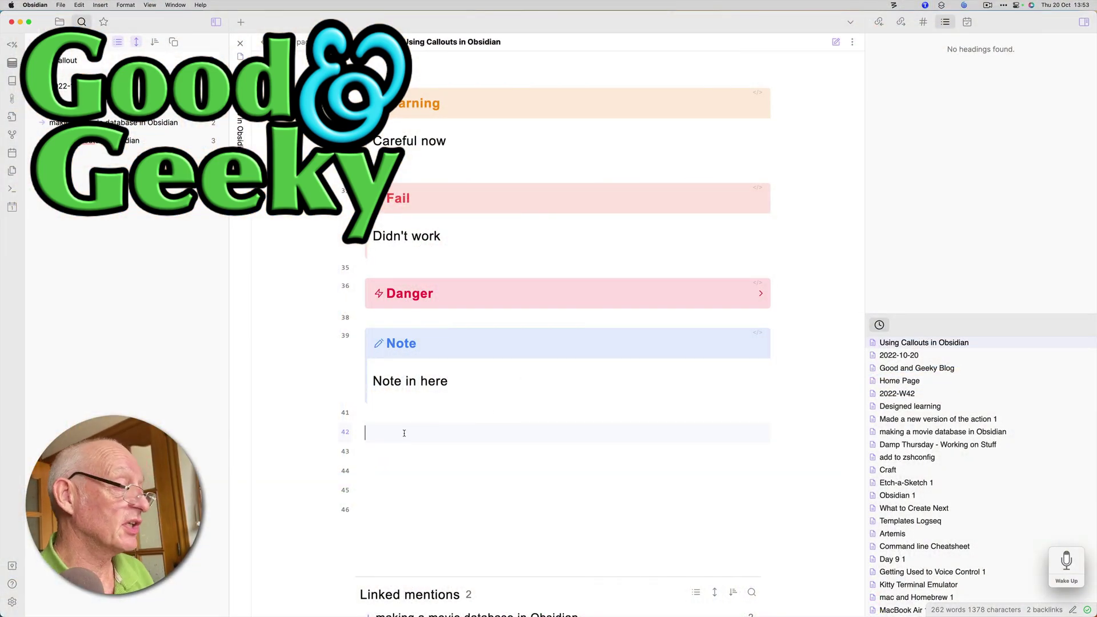
pyautogui.write('MY Callout')
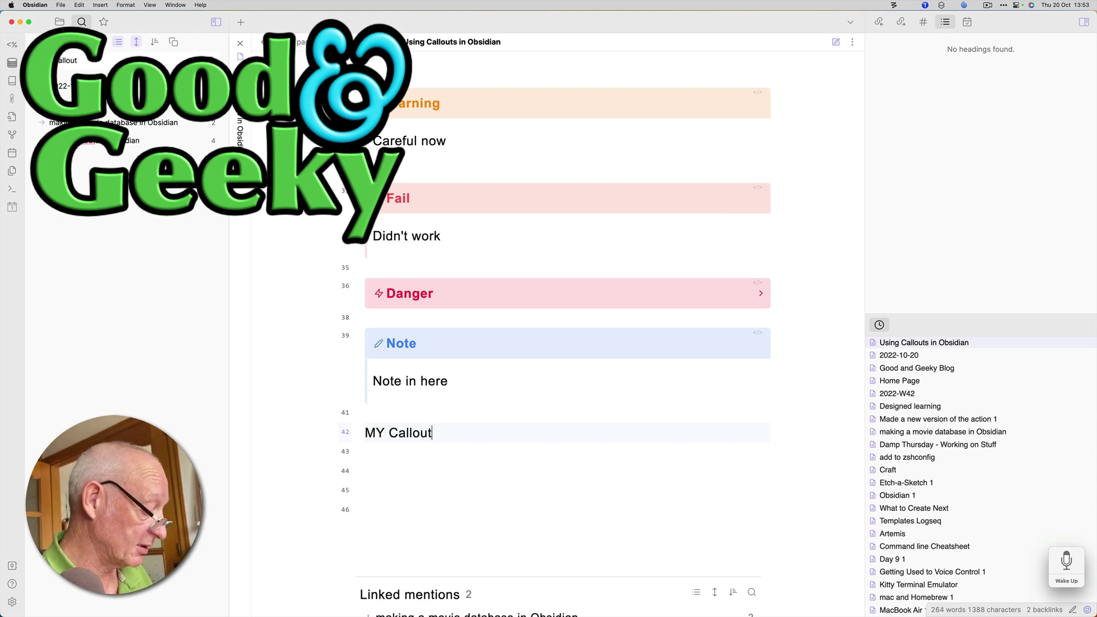
pyautogui.press('shift+super+Left')
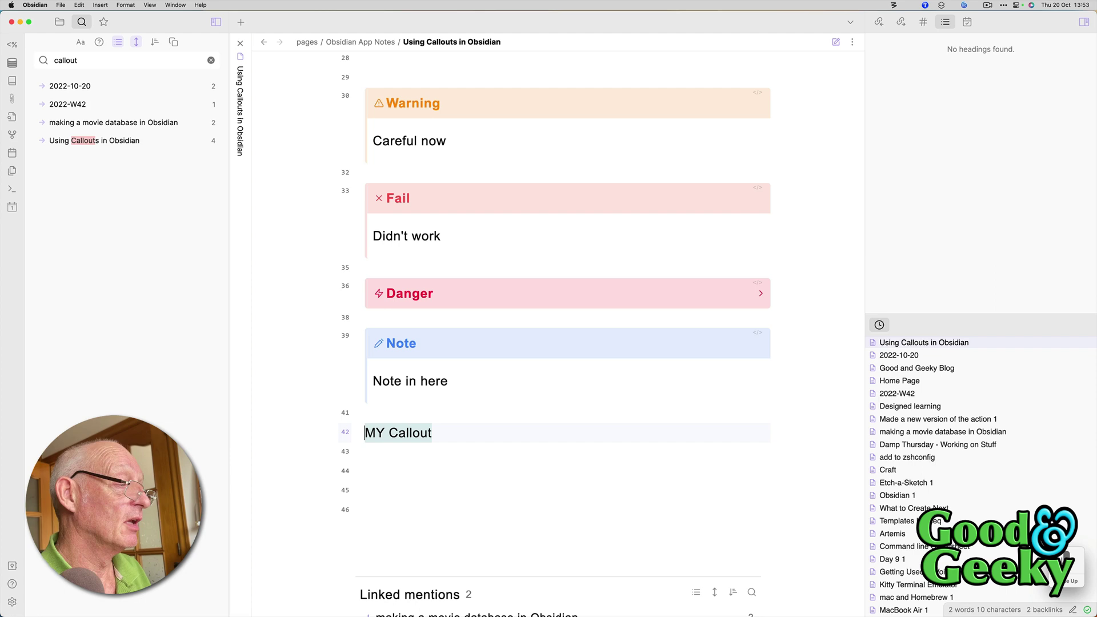
# Use the TextExpander callout snippet to insert a Success callout titled "Hello World" below the Note callout.
pyautogui.write(';callout')
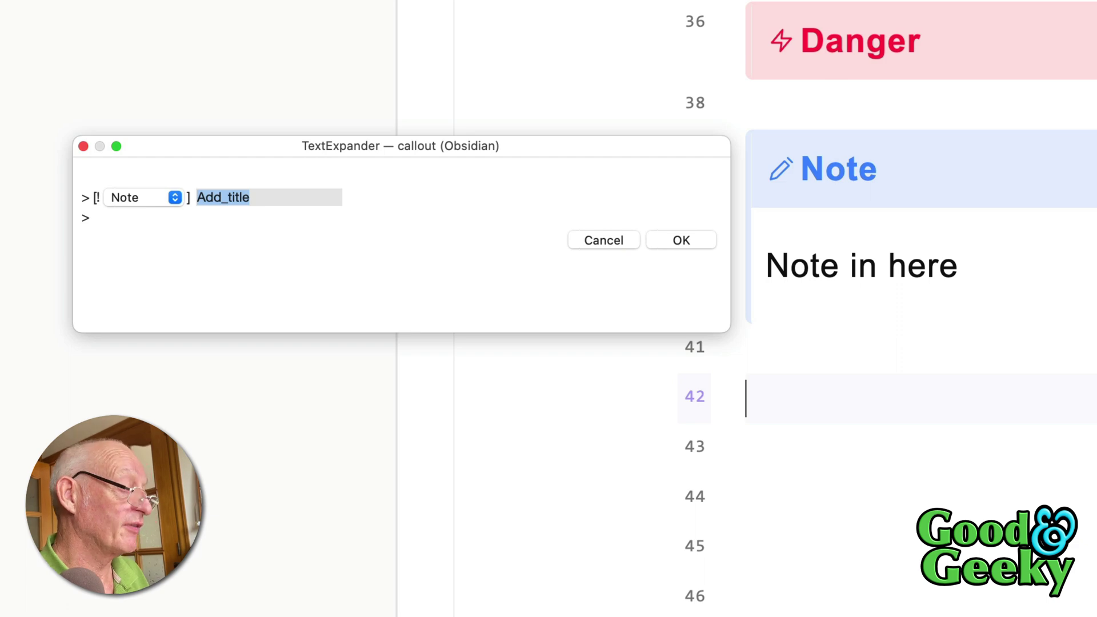
pyautogui.write('Hello World')
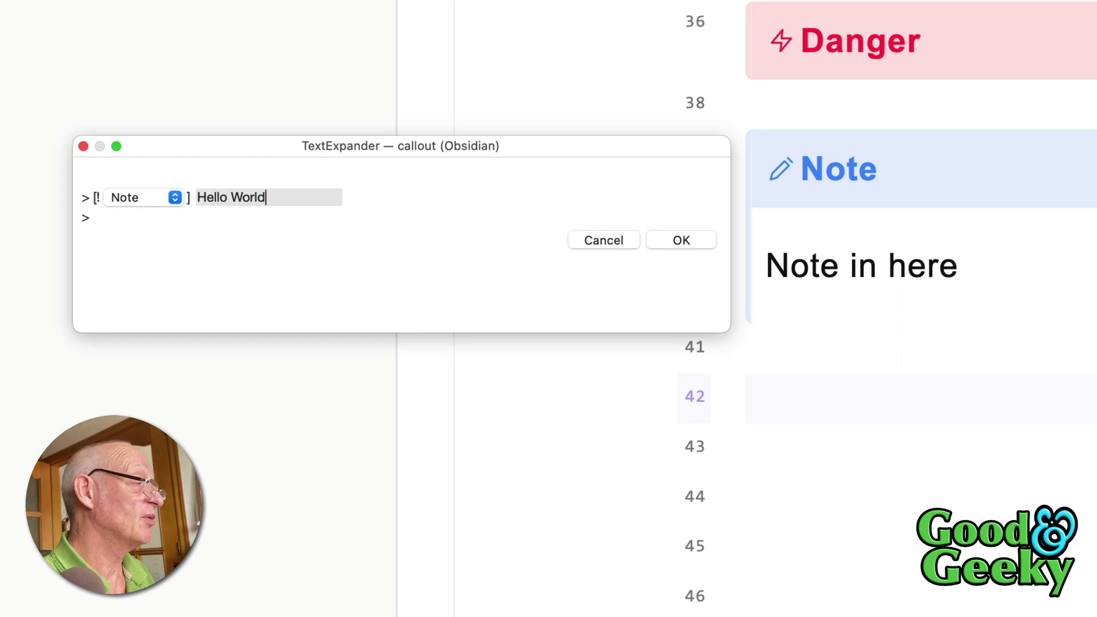
pyautogui.click(148, 196)
pyautogui.click(147, 177)
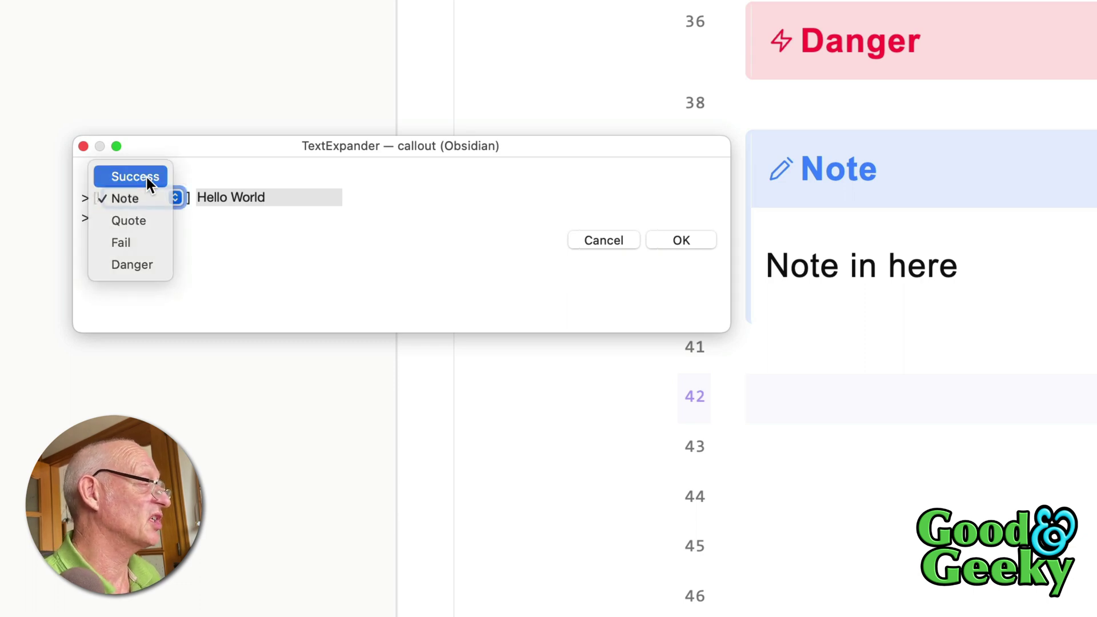
pyautogui.click(681, 241)
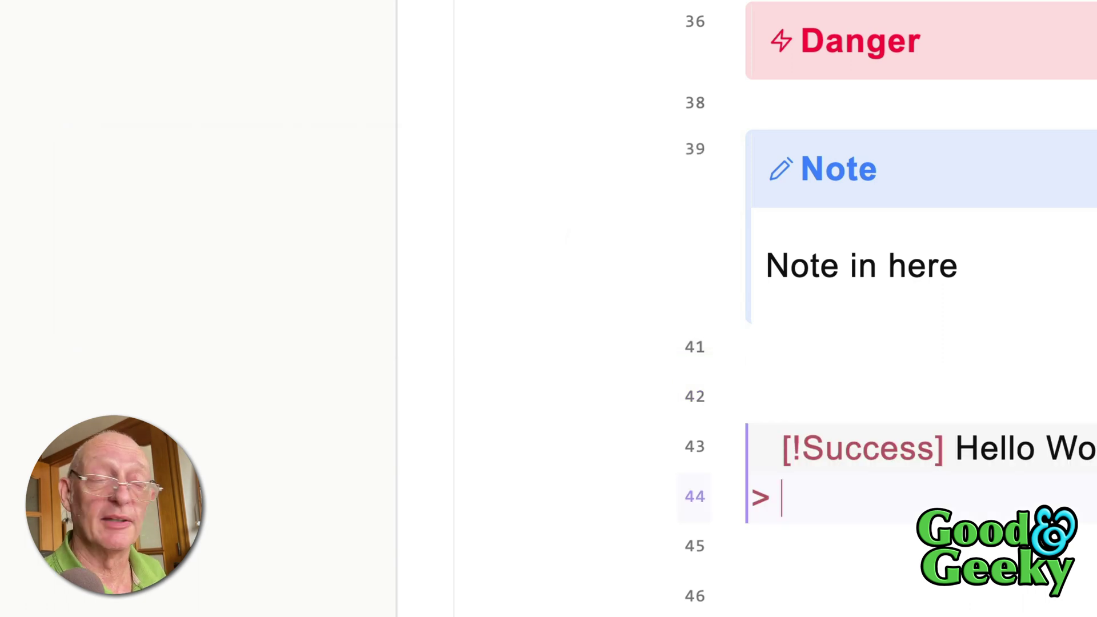
pyautogui.press('Return')
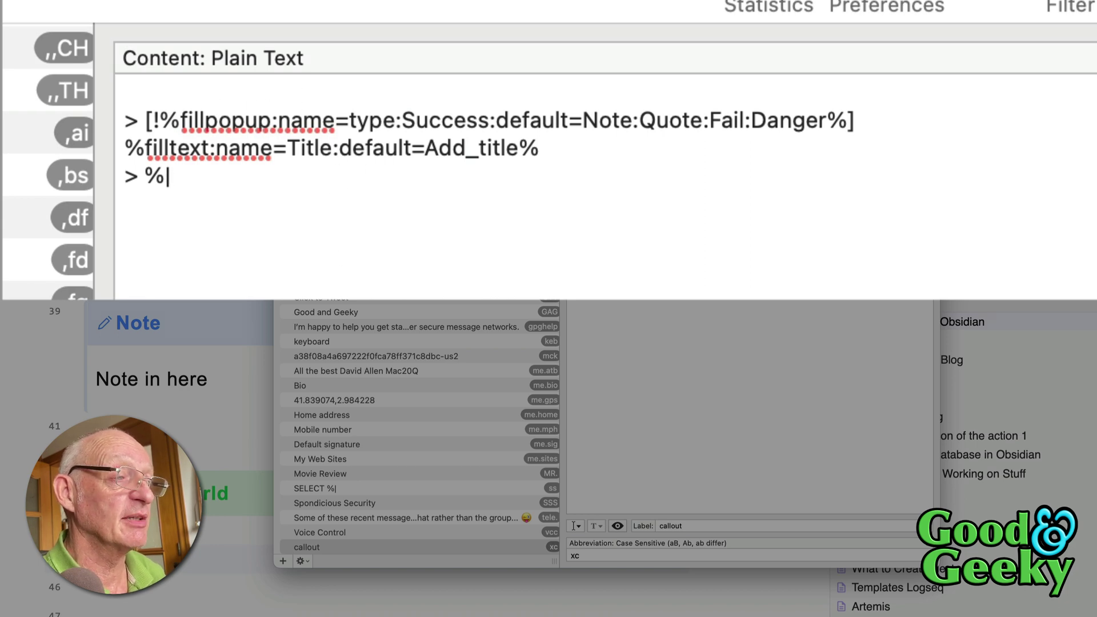
# Use the TextExpander callout snippet to add a Note callout titled "New Callout" with the body text "Hello World".
pyautogui.moveTo(171, 182); pyautogui.dragTo(148, 183)
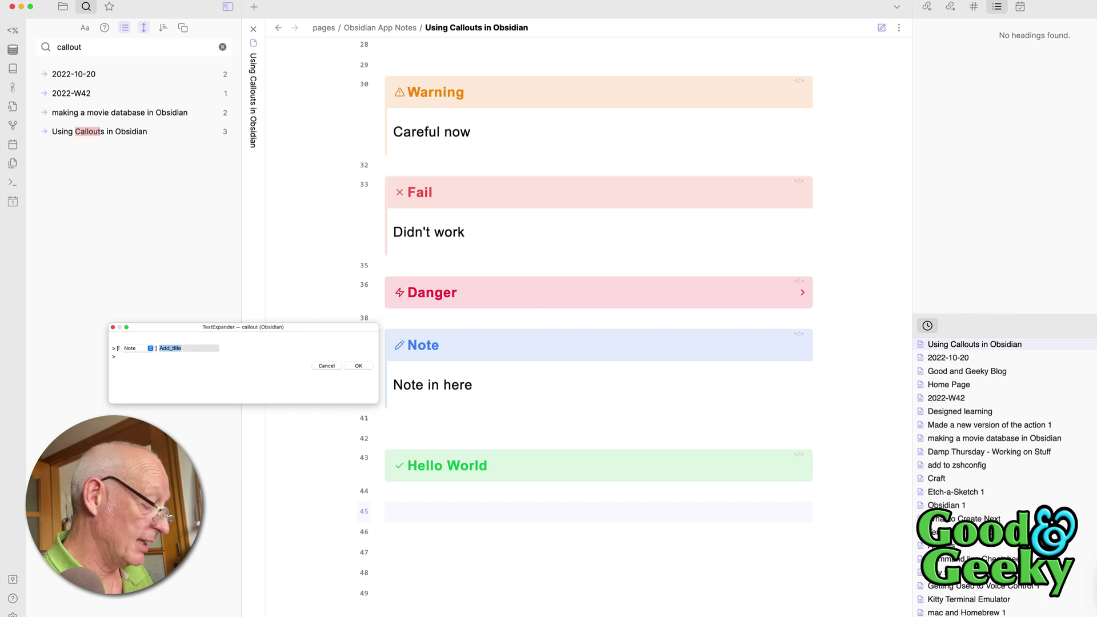
pyautogui.write('New Callout')
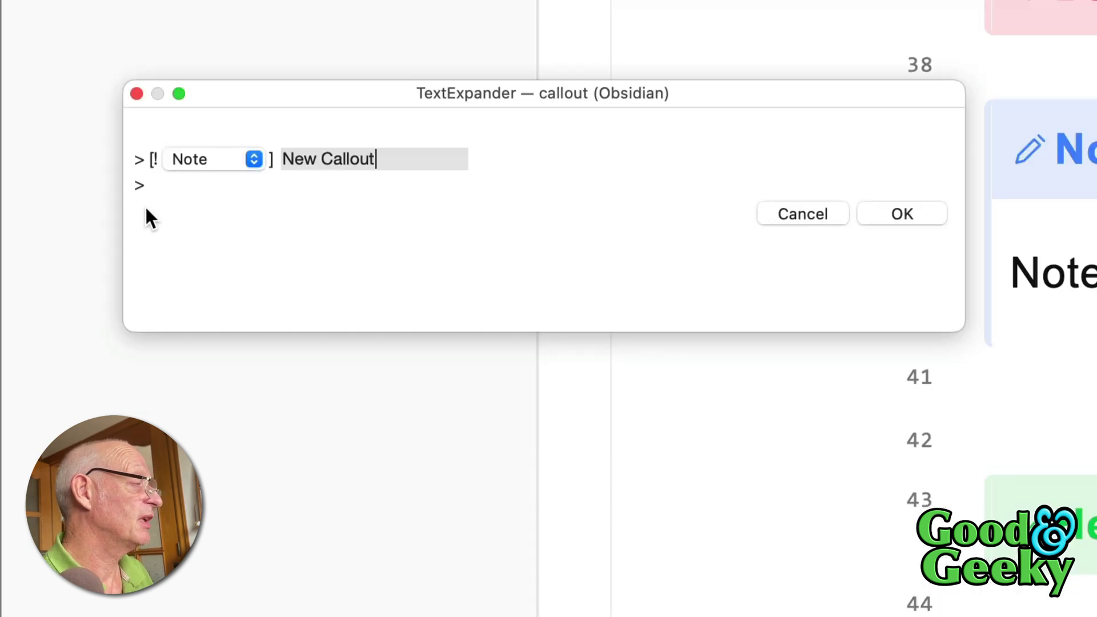
pyautogui.click(897, 215)
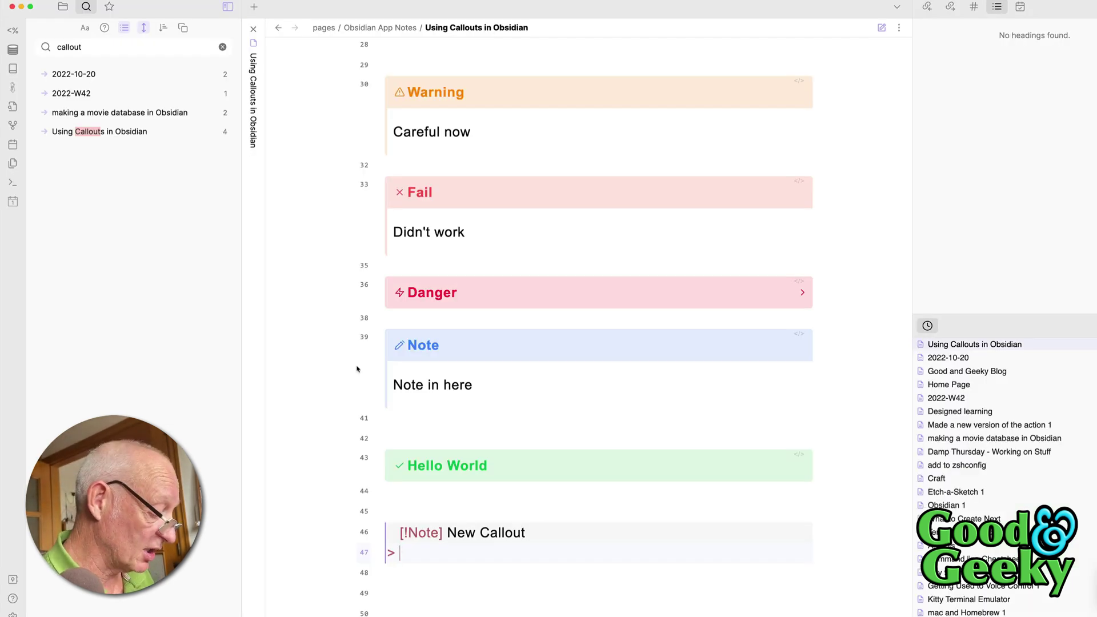
pyautogui.write('Hello')
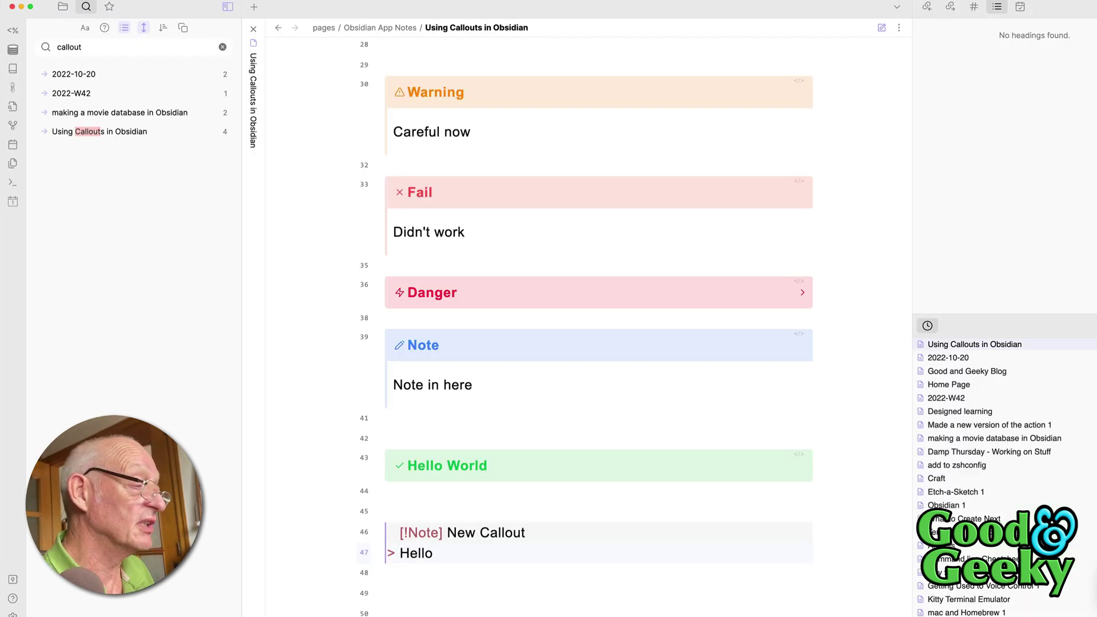
pyautogui.write(' Worl')
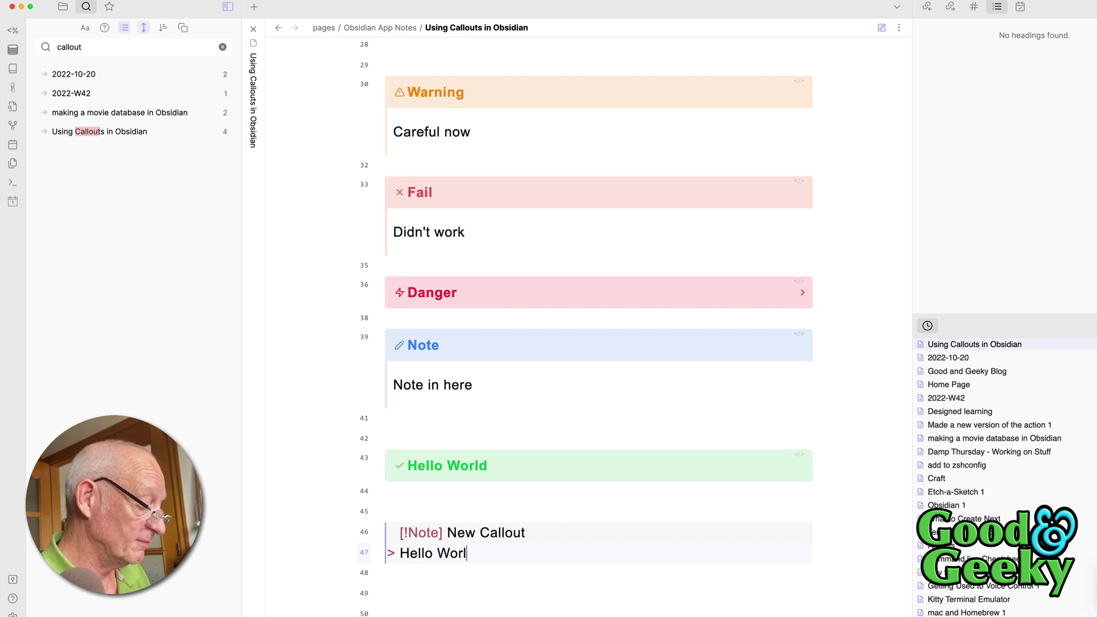
pyautogui.write('d')
pyautogui.press('Return')
pyautogui.press('Return')
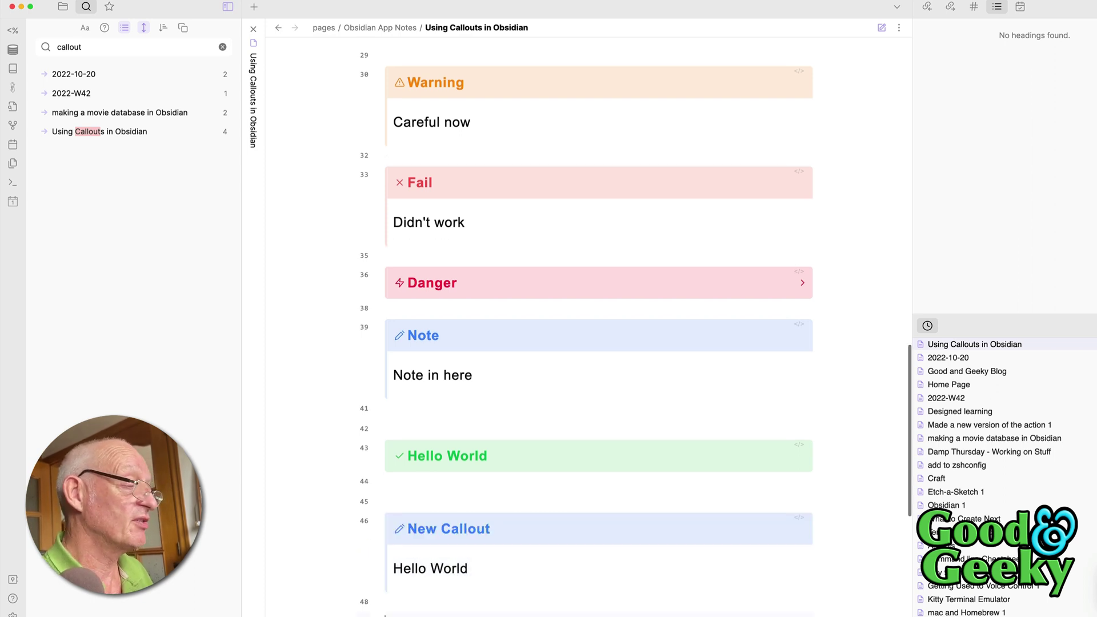
# Run the callout macro to insert a Quote callout containing the cut text "MY Callout" below the New Callout block.
pyautogui.scroll(-5, 440, 211)
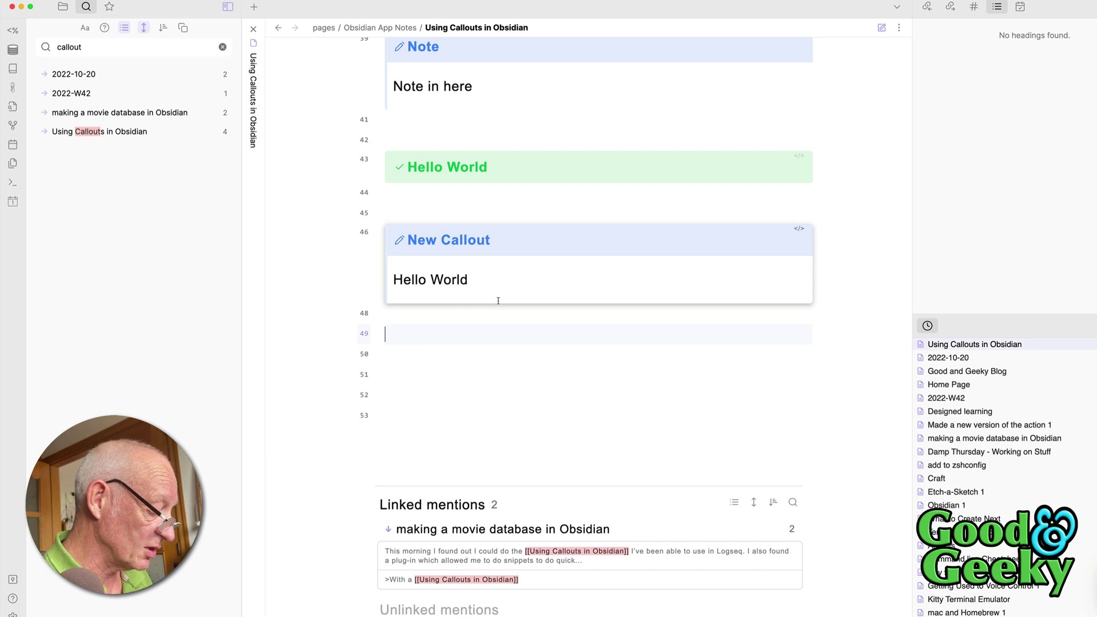
pyautogui.write('cc')
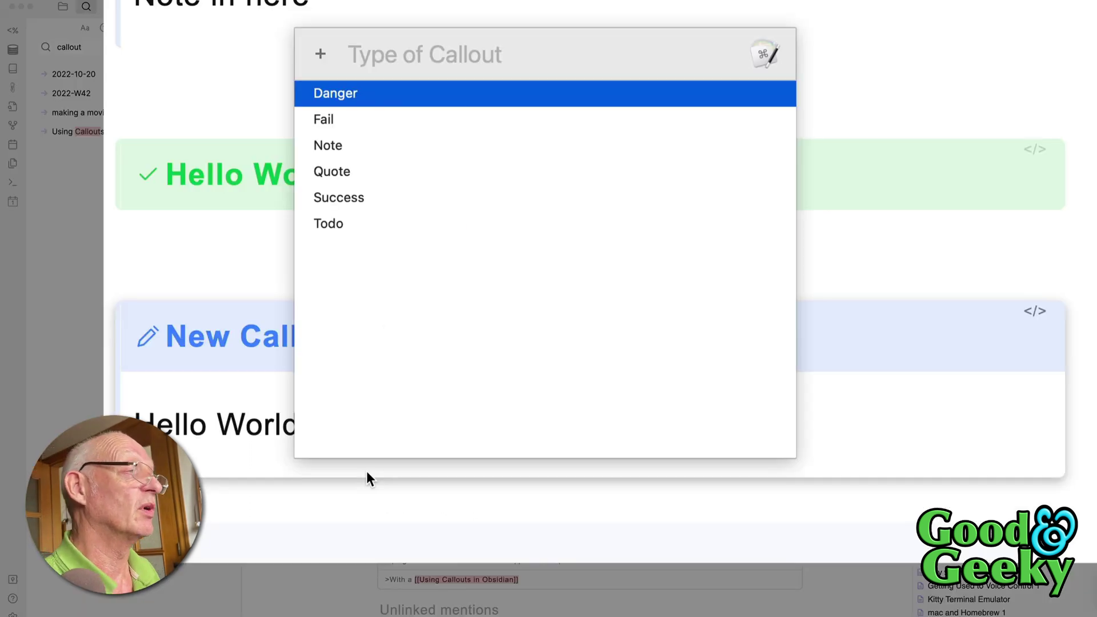
pyautogui.press('Down')
pyautogui.press('Down')
pyautogui.press('Down')
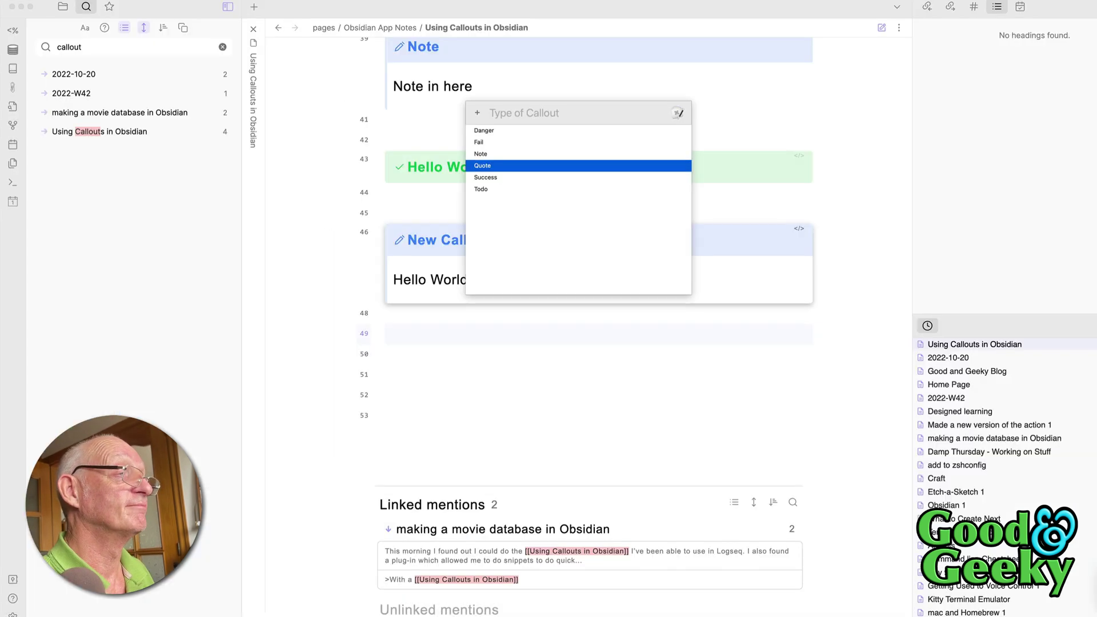
pyautogui.press('Return')
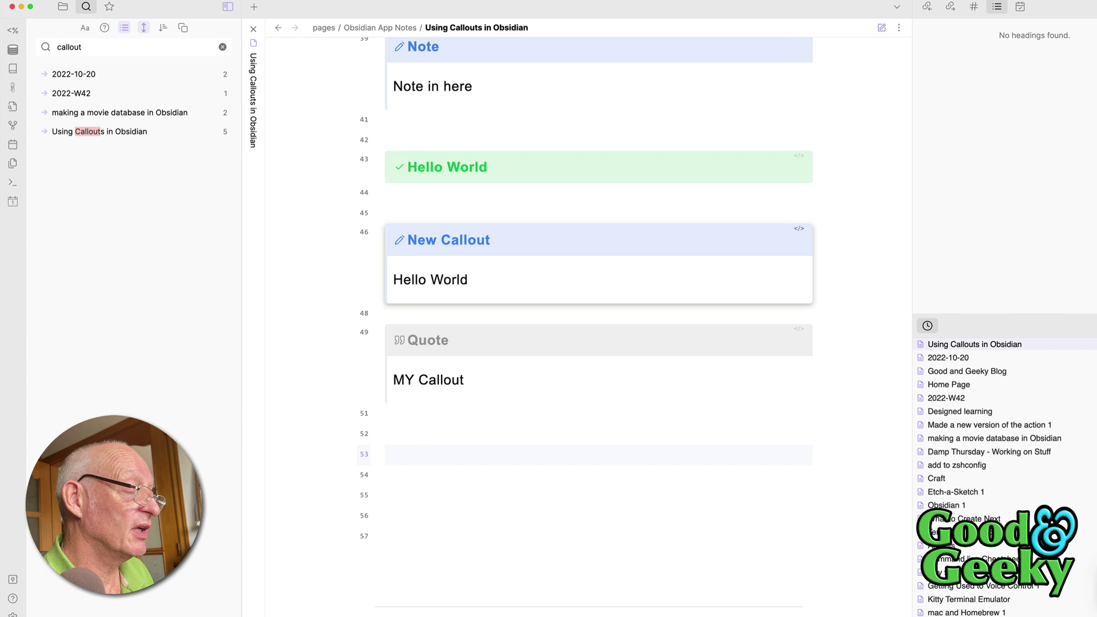
# Dictate a long paragraph starting "This is what I want in my call out" below the Quote callout and cut it.
pyautogui.write('This is what I want in my ')
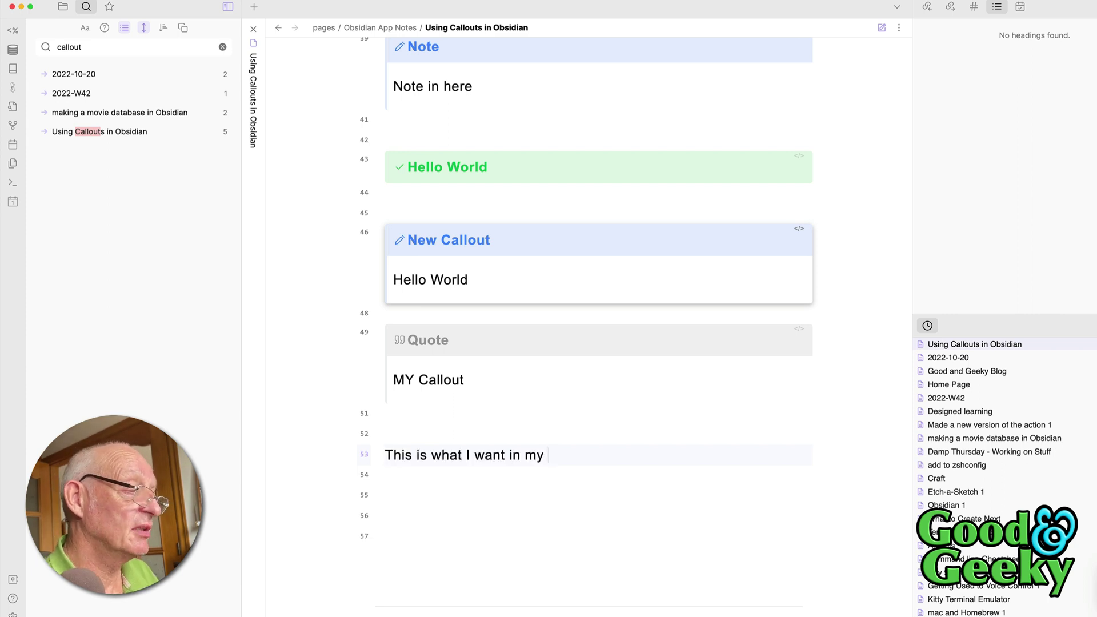
pyautogui.write("call out and obsidian as you can see obsidian as a little better annoying because it doesn't take in all of the text when I'm doing the")
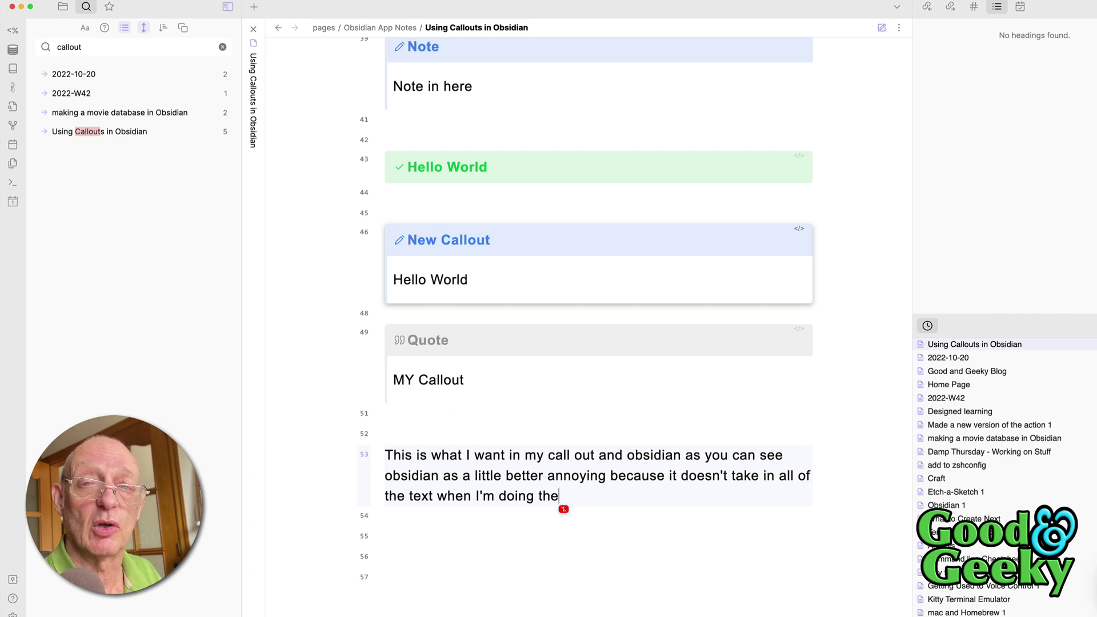
pyautogui.write("how do you say obsidian is a little bit annoying because it doesn't take all of my dictation commands when I'm working with voice control")
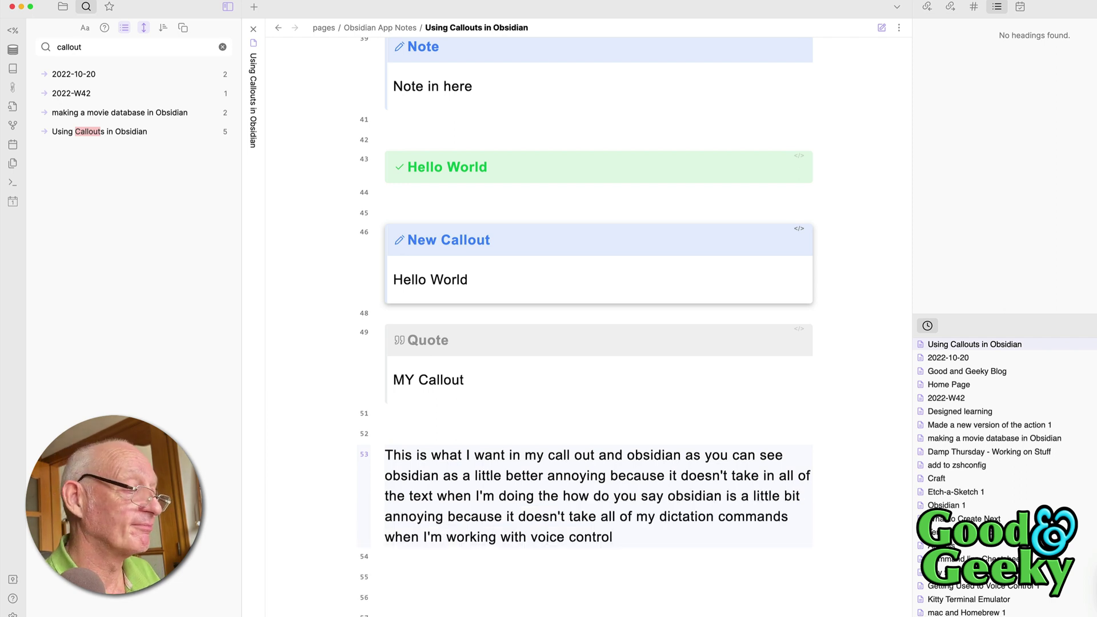
pyautogui.write(' what can I do')
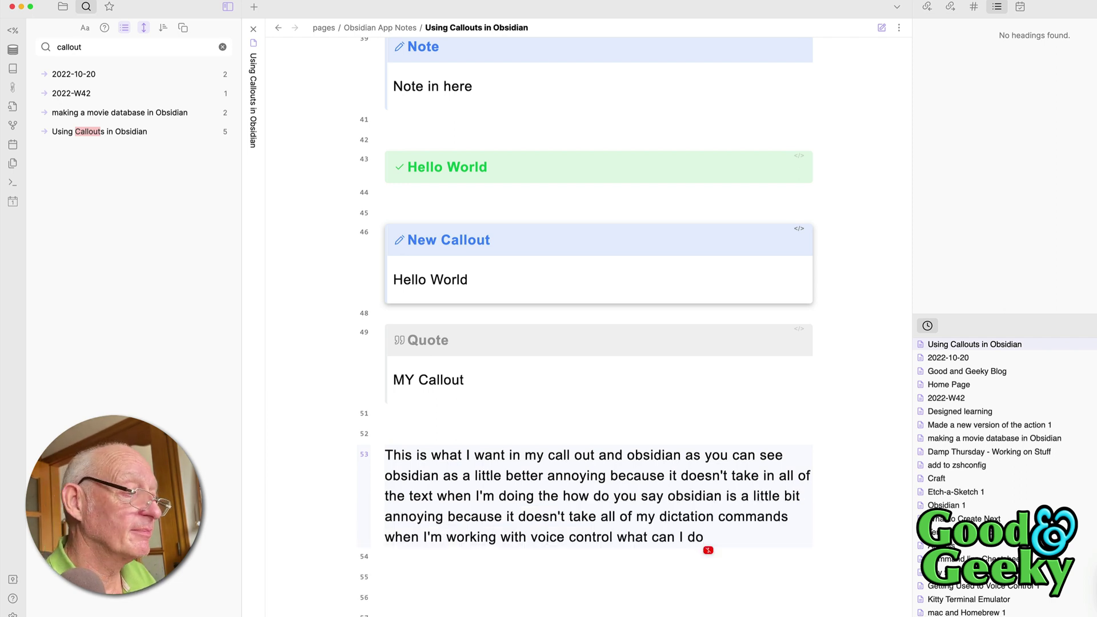
pyautogui.press('super+a')
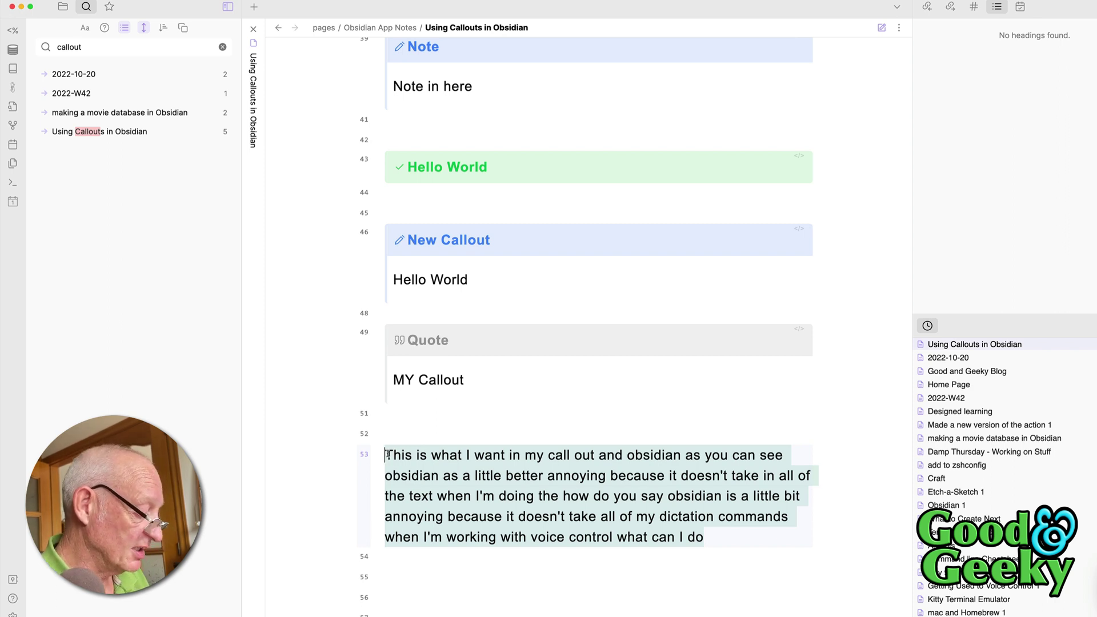
pyautogui.press('BackSpace')
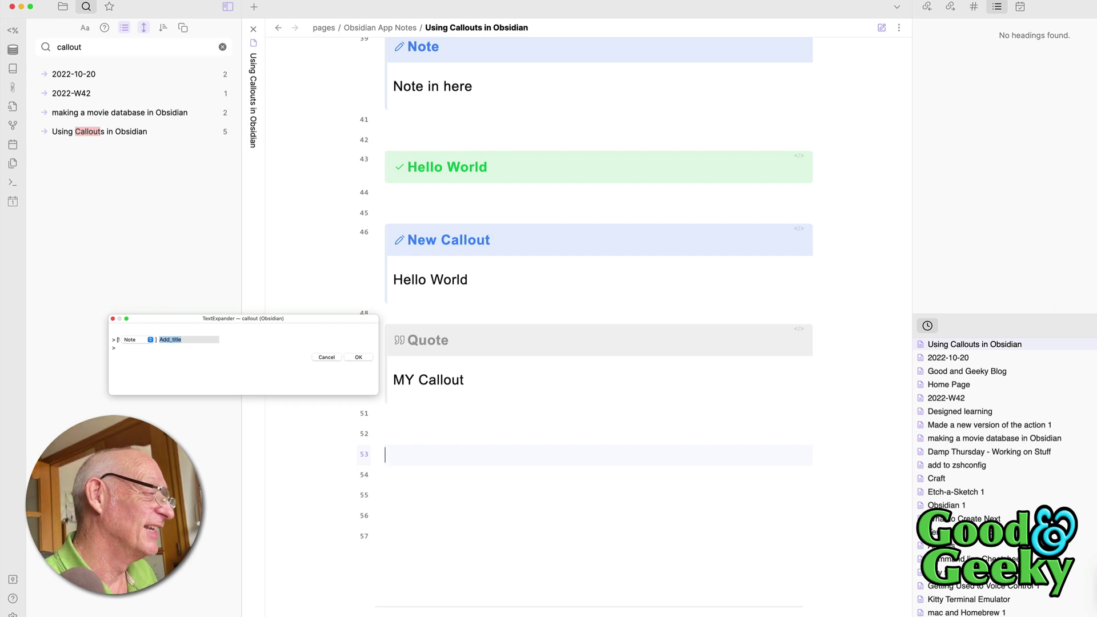
# Try the TextExpander snippet with a Note callout titled "long thing" holding the cut paragraph, and delete that callout.
pyautogui.write('long thing')
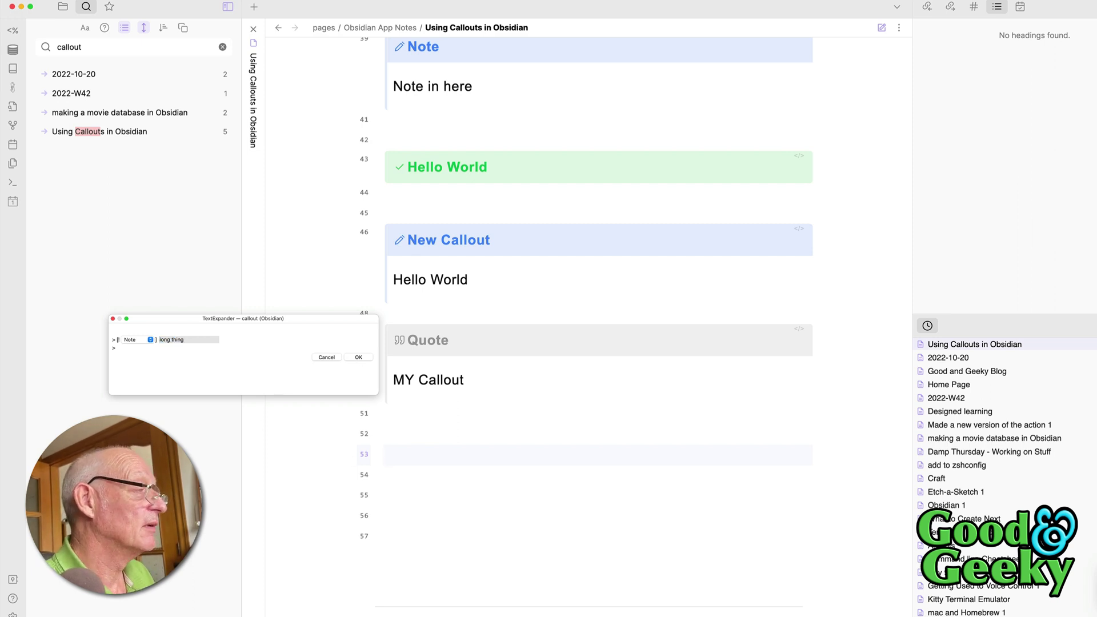
pyautogui.press('Return')
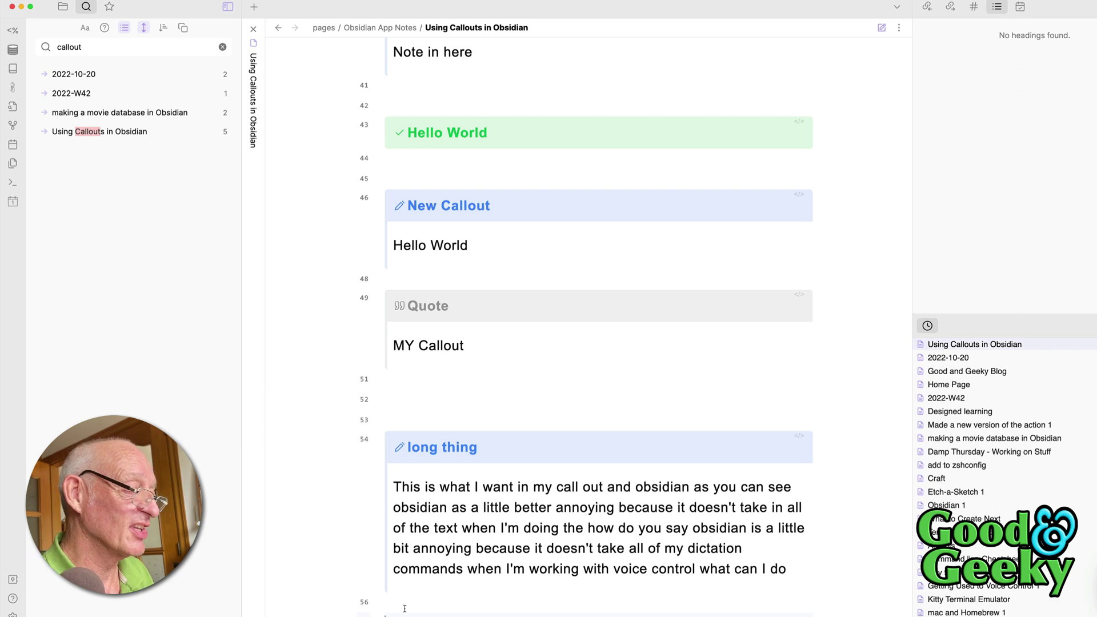
pyautogui.moveTo(404, 608); pyautogui.dragTo(400, 427)
pyautogui.press('BackSpace')
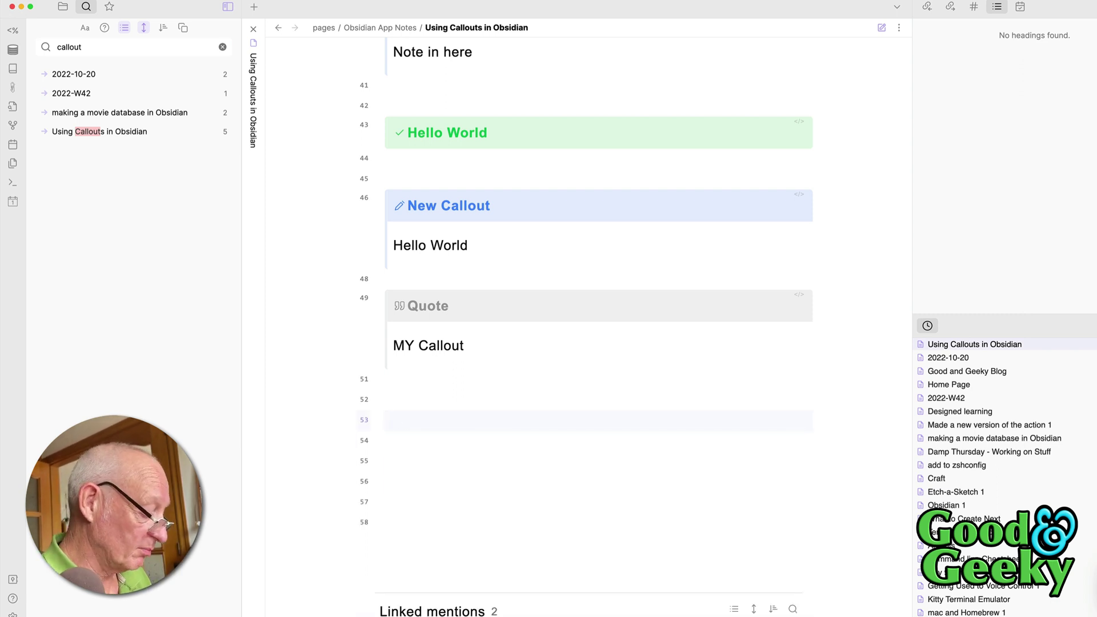
# Run the callout macro to insert a Fail callout containing the cut paragraph below the Quote callout.
pyautogui.hotkey('ctrl', 'alt', 'c')
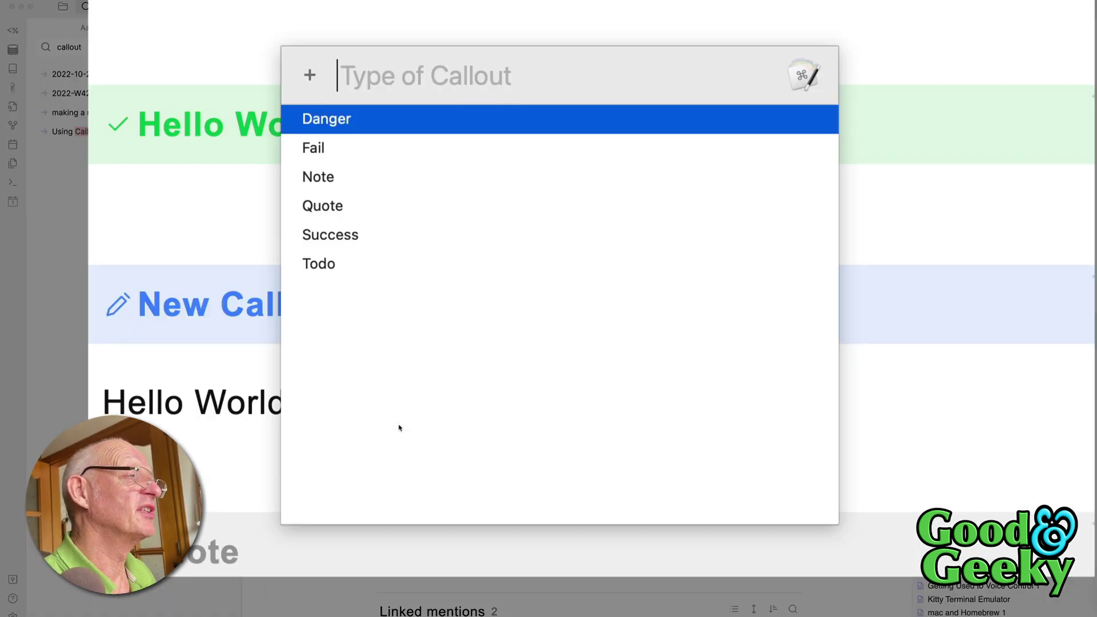
pyautogui.press('Down')
pyautogui.press('Escape')
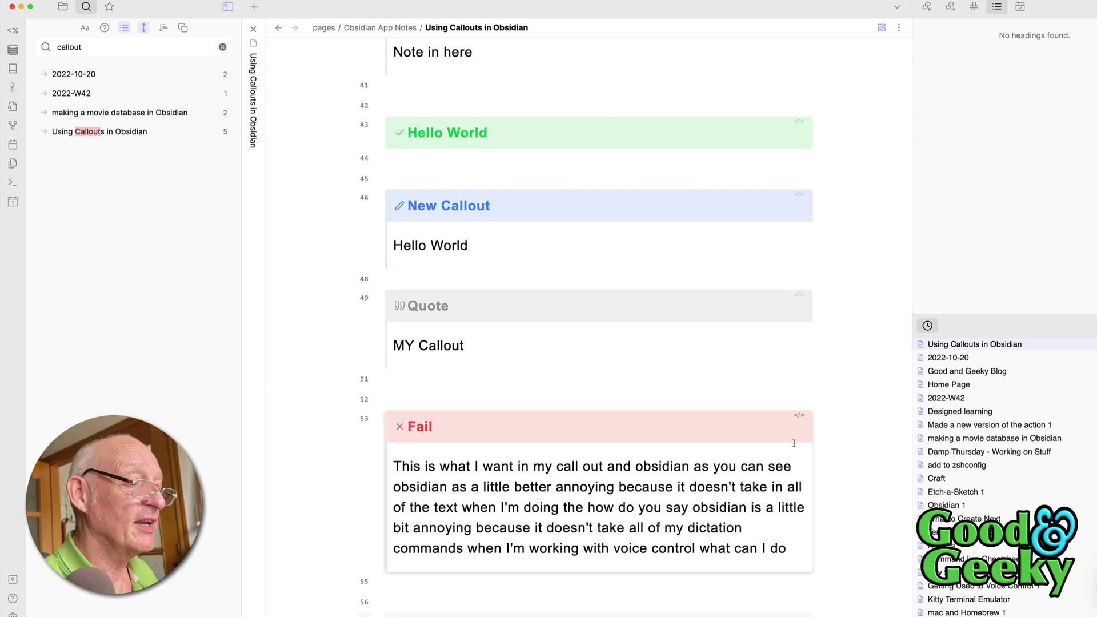
# Make the Fail callout collapsible with the heading "Title" by adding "- Title" after [!Fail], and expand the rendered callout.
pyautogui.click(800, 417)
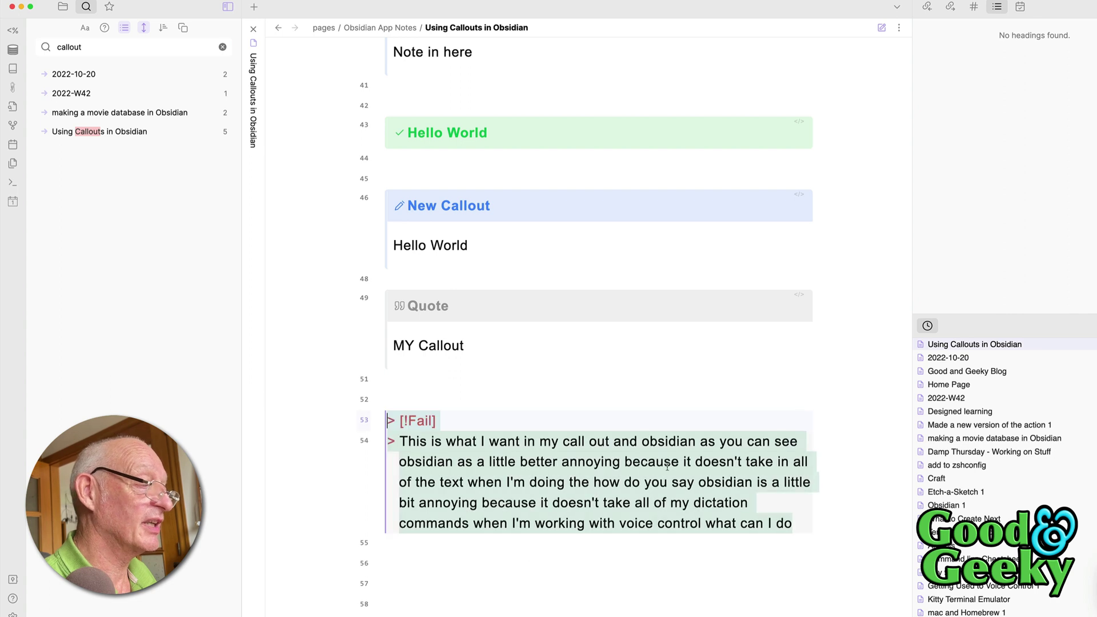
pyautogui.click(698, 521)
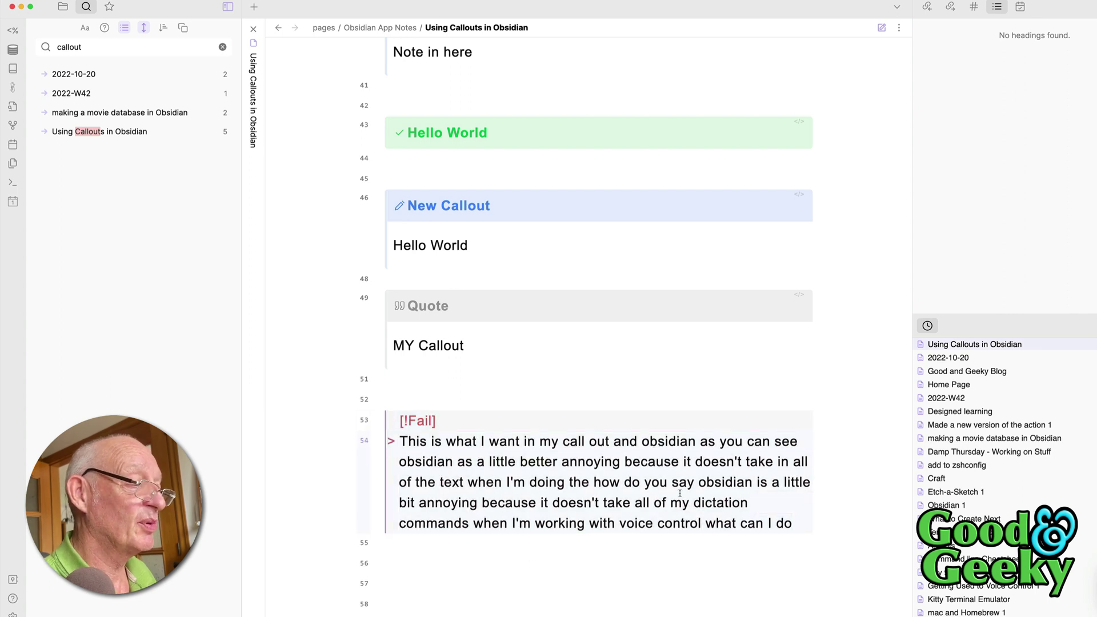
pyautogui.click(450, 426)
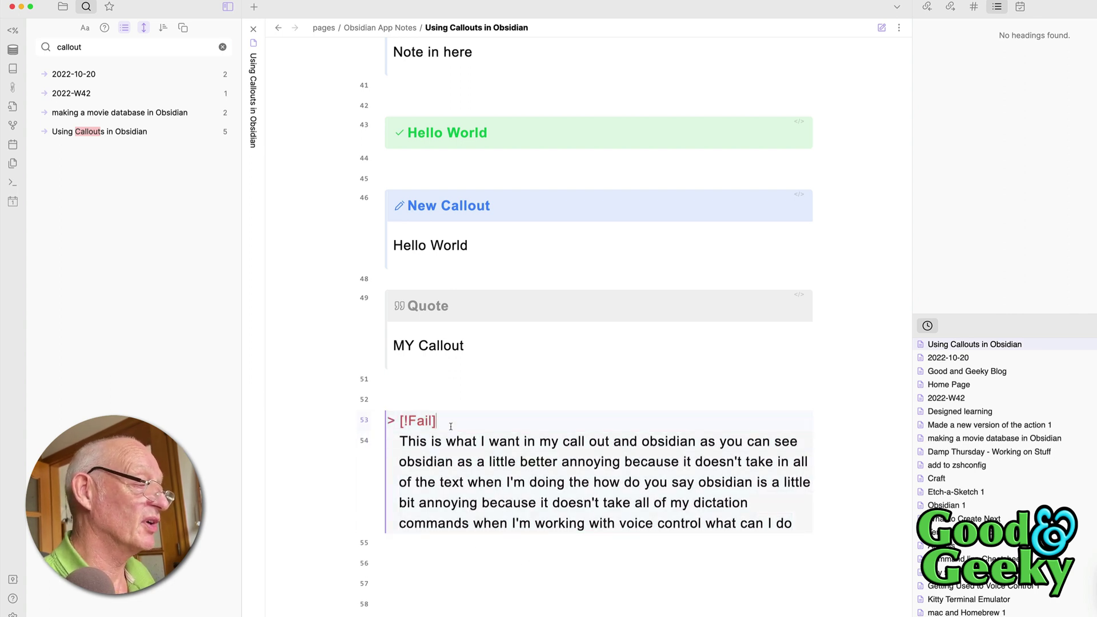
pyautogui.write('- Title')
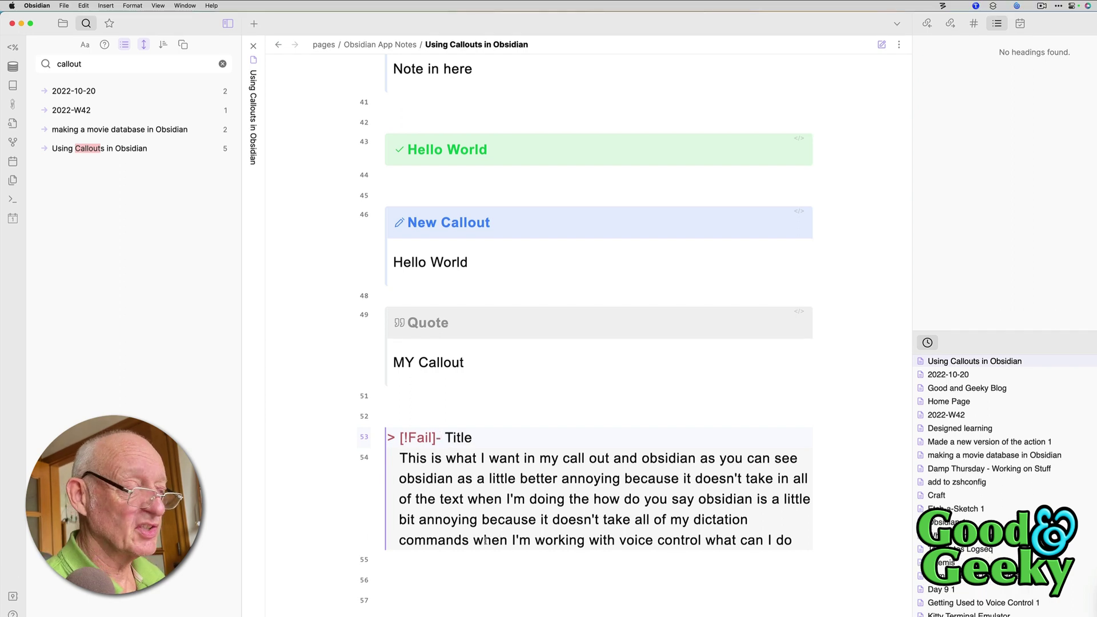
pyautogui.click(466, 587)
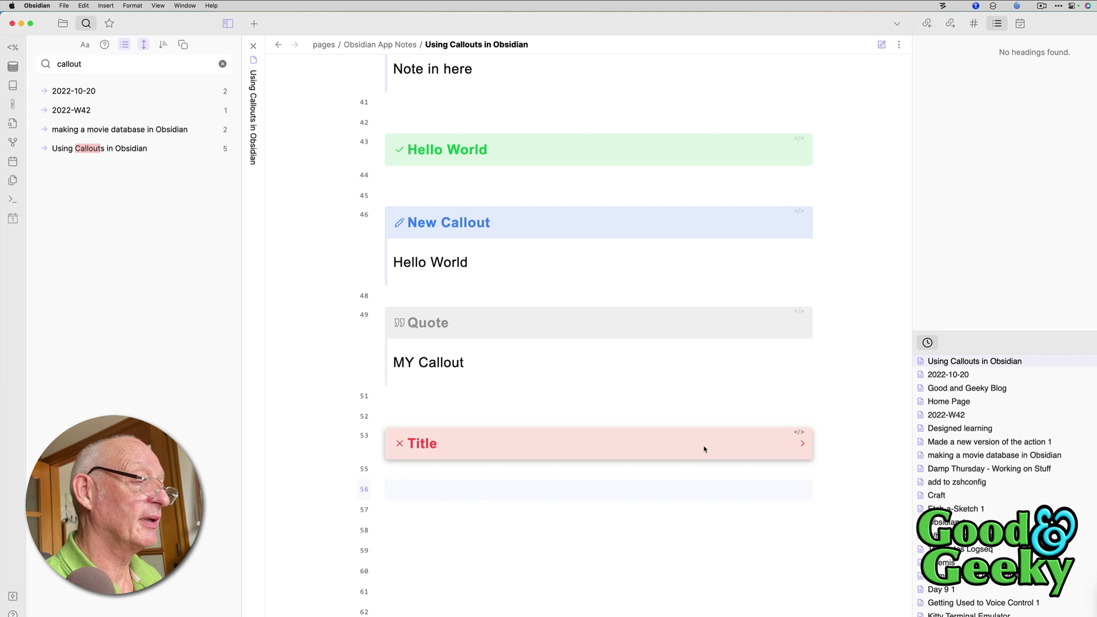
pyautogui.click(803, 445)
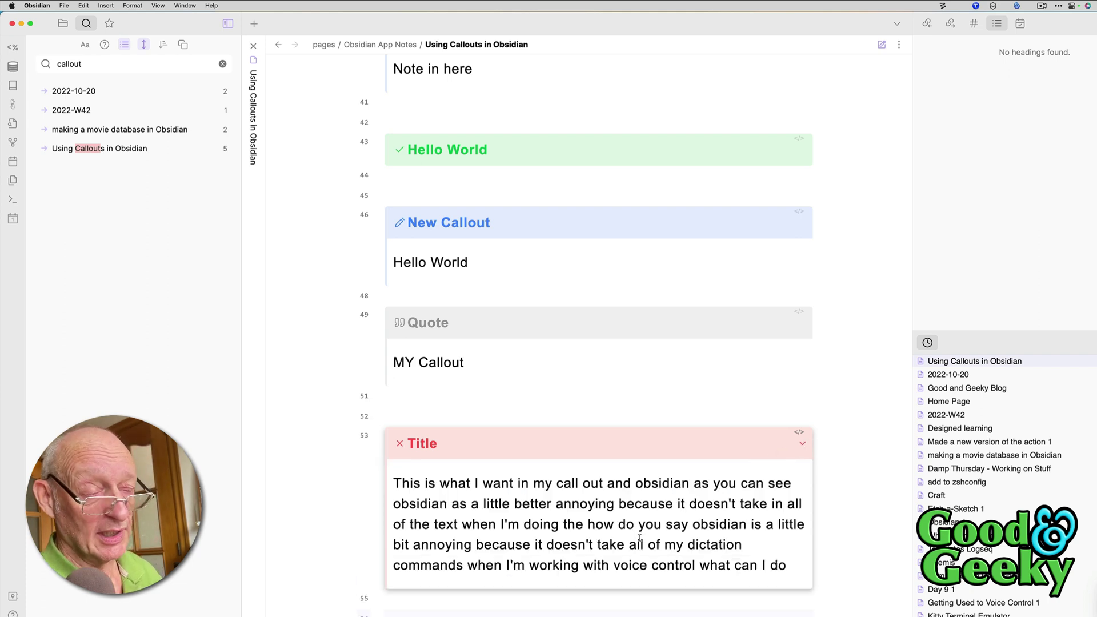
# Insert a callout with the built-in Callout command on the empty line below the collapsible "Title" callout.
pyautogui.scroll(-4, 553, 470)
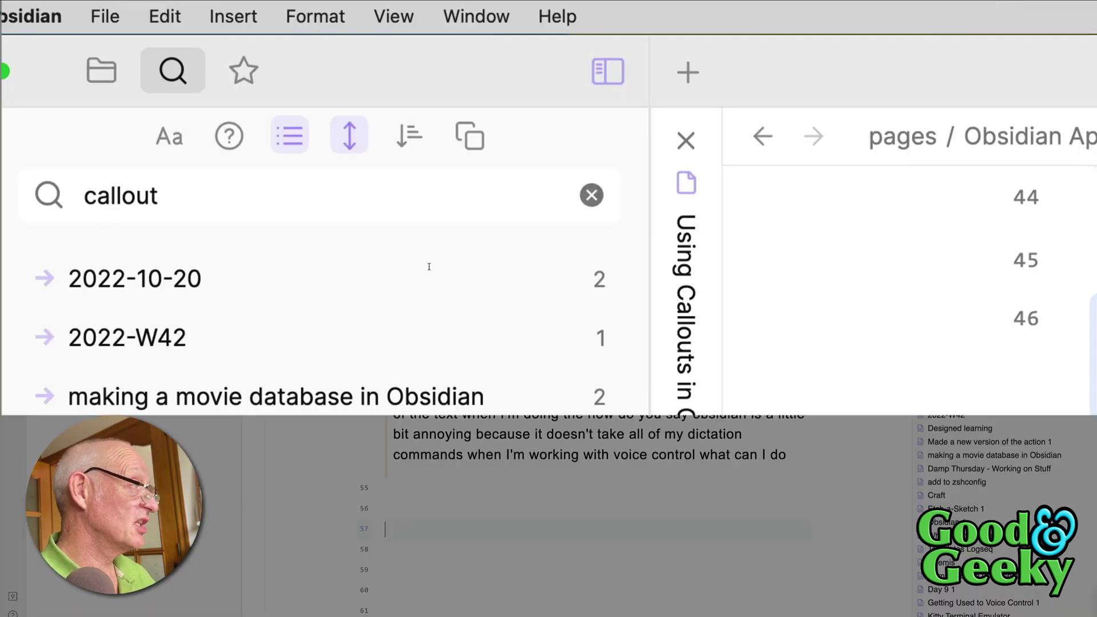
pyautogui.click(231, 8)
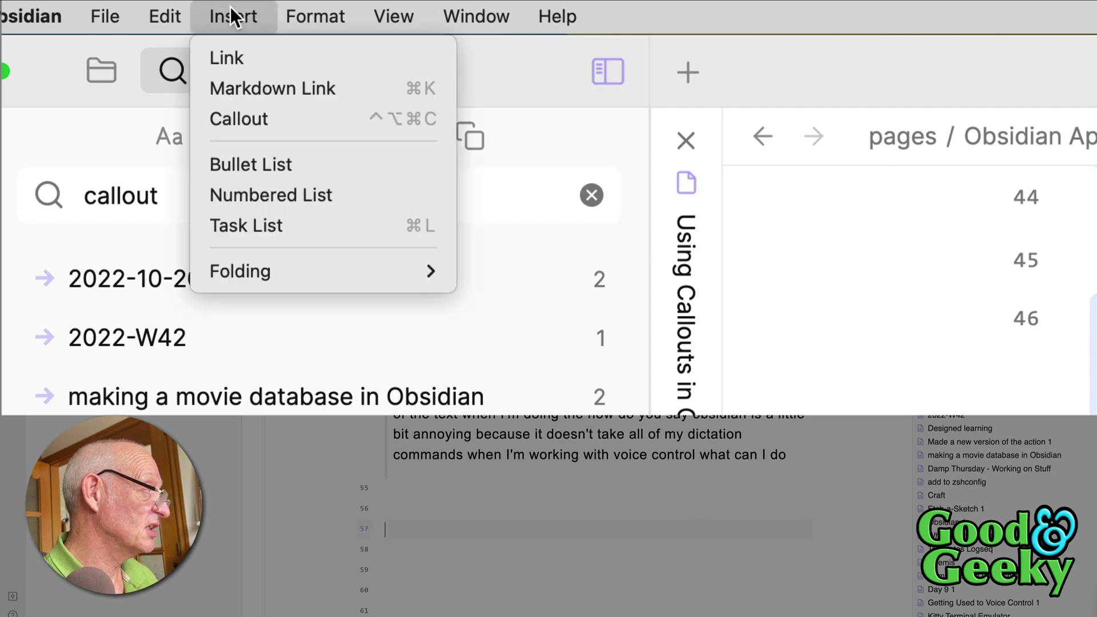
pyautogui.click(362, 131)
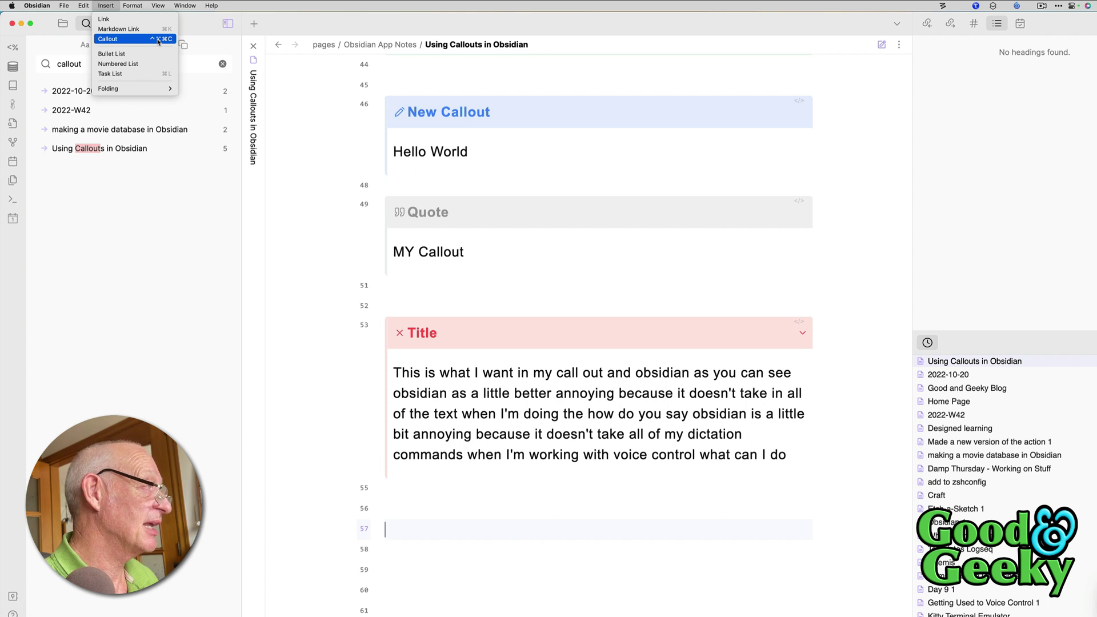
pyautogui.click(158, 39)
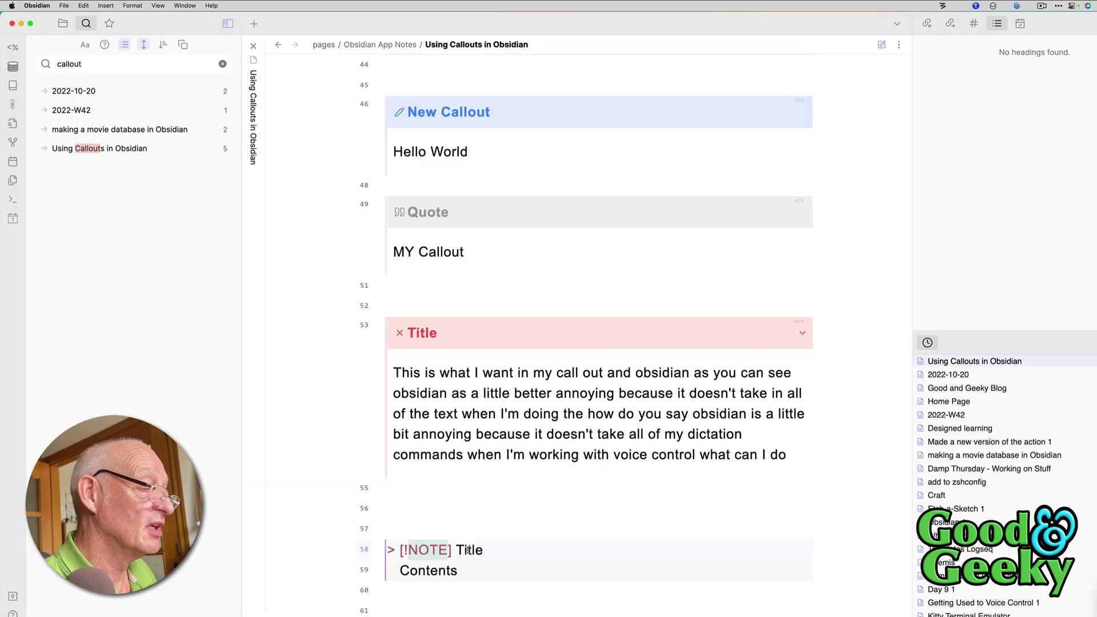
# Change the new NOTE callout's title to "Hello" and its contents to "whatever you want your contents to be will go here".
pyautogui.click(468, 549)
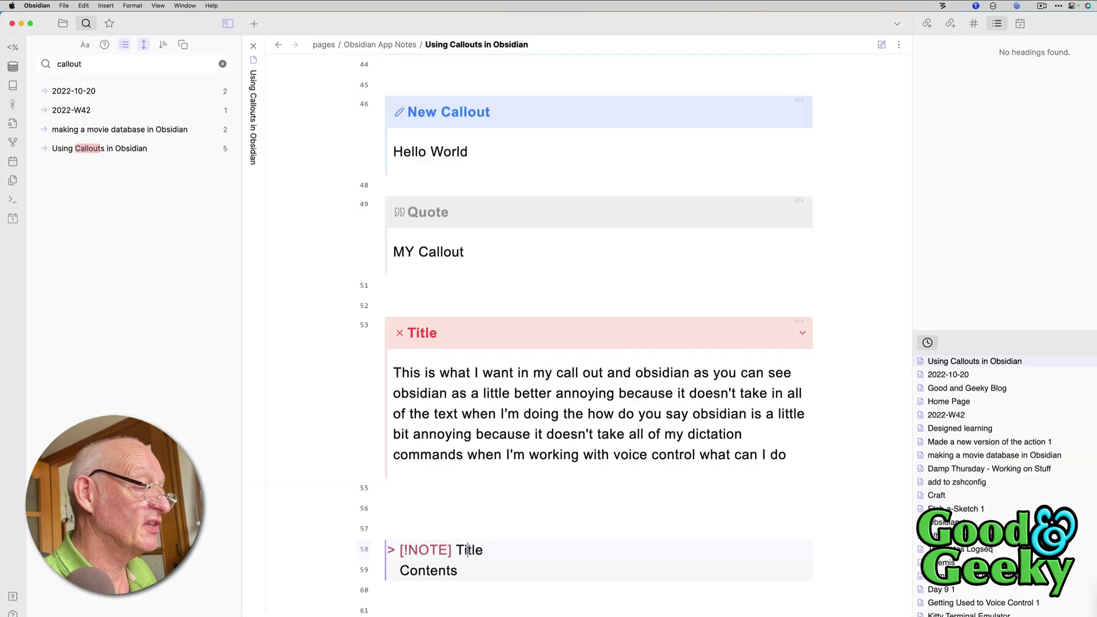
pyautogui.doubleClick(468, 549)
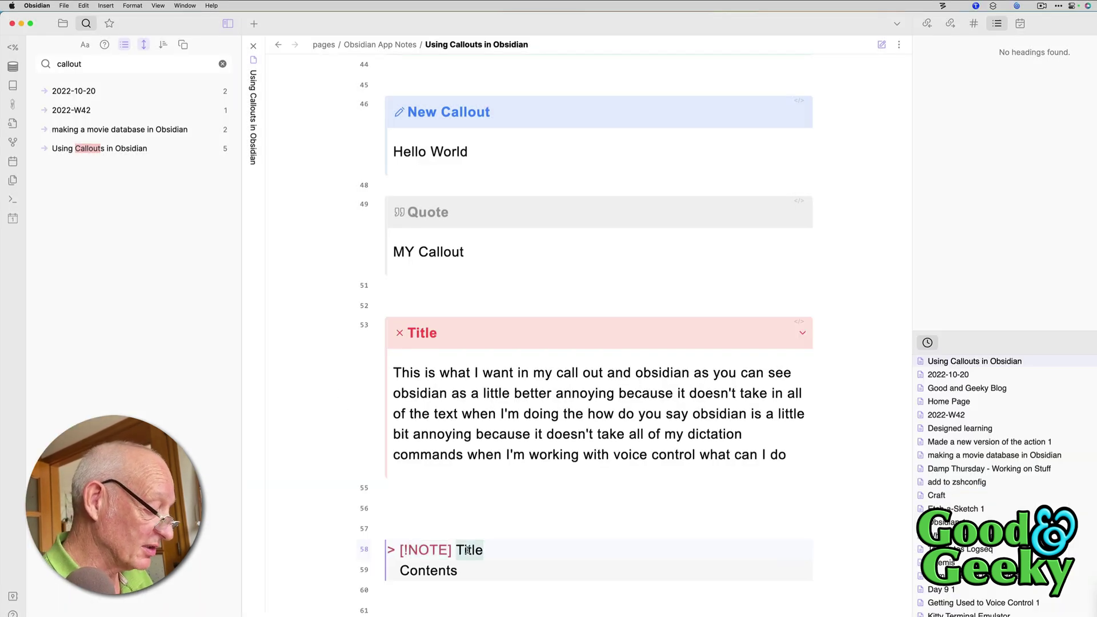
pyautogui.write('Hello')
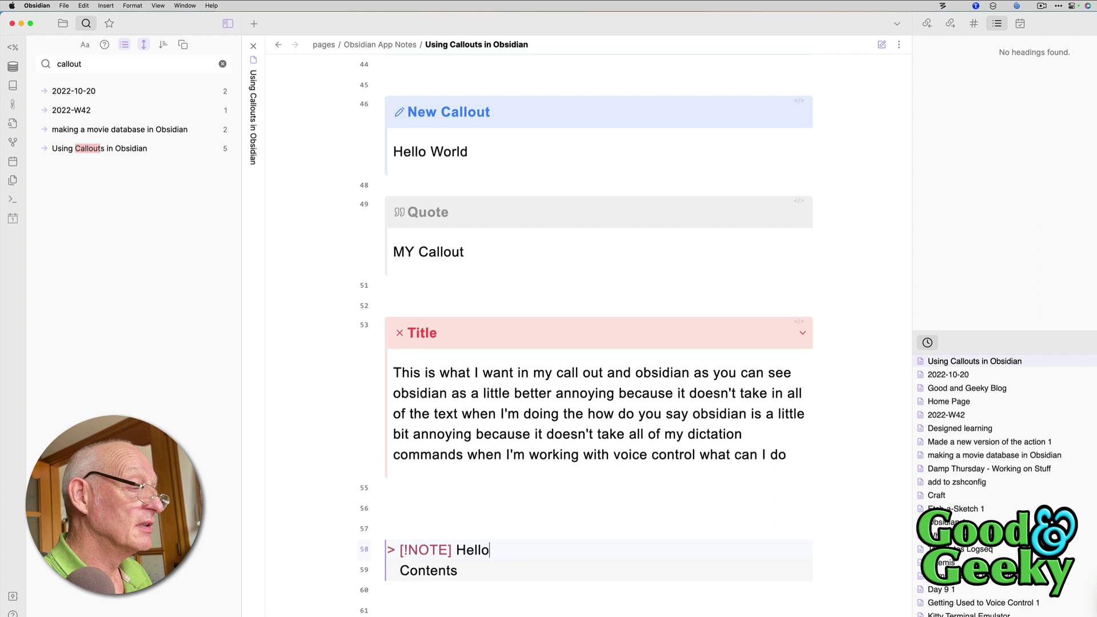
pyautogui.doubleClick(438, 574)
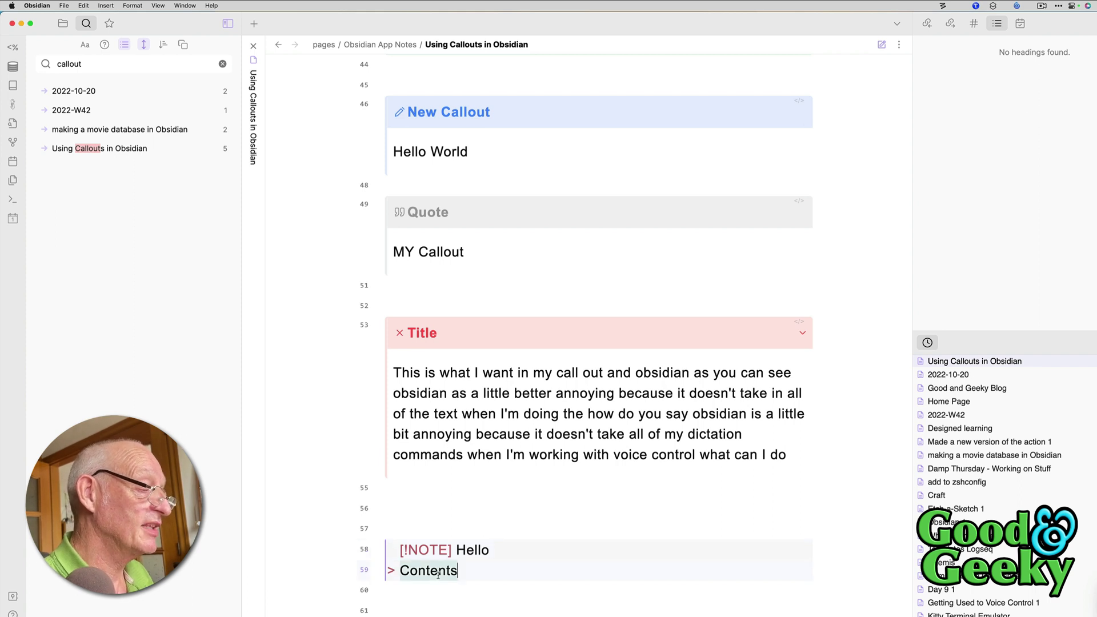
pyautogui.write('whatever you want your contents to be will go here')
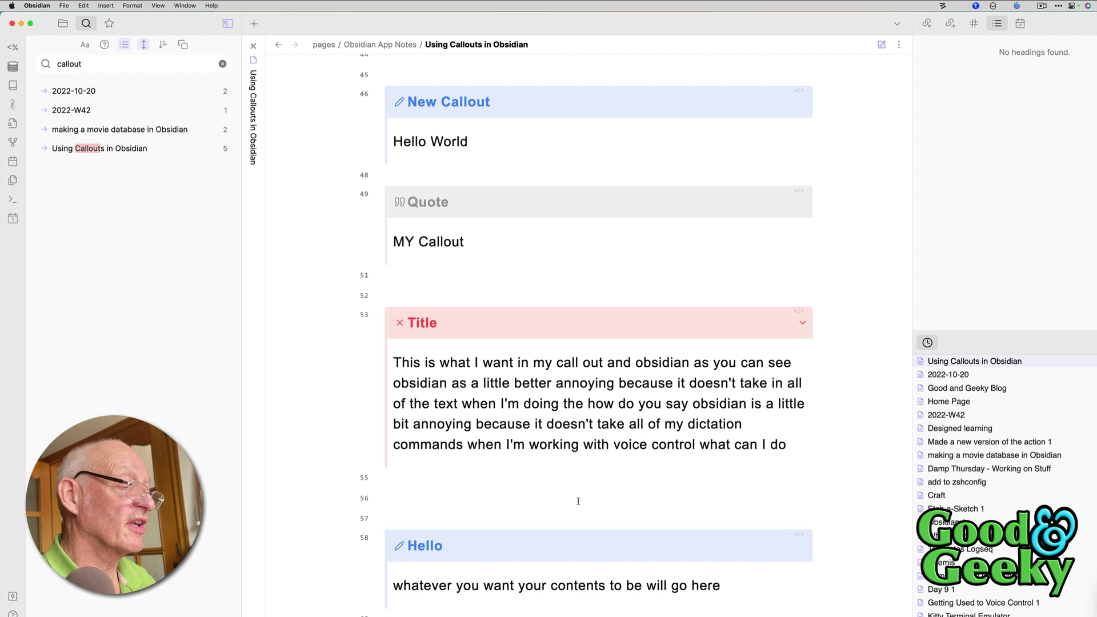
pyautogui.scroll(-2, 439, 532)
pyautogui.click(442, 579)
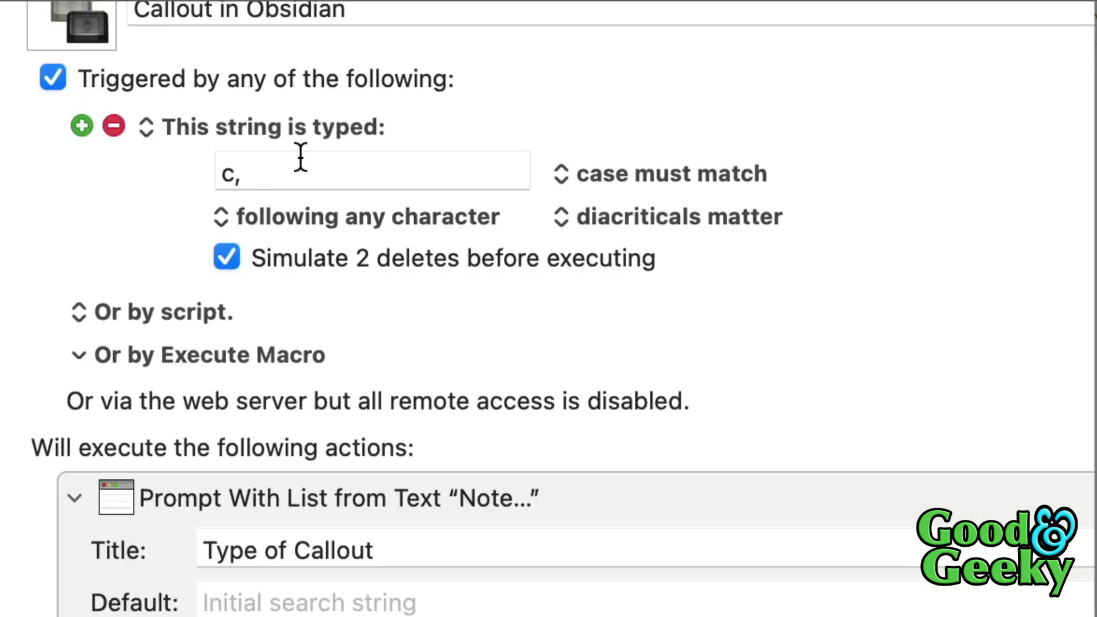
# In Keyboard Maestro, examine the typed-string trigger of the "Callout in Obsidian" macro and the other available trigger types.
pyautogui.click(269, 172)
pyautogui.moveTo(270, 171); pyautogui.dragTo(220, 171)
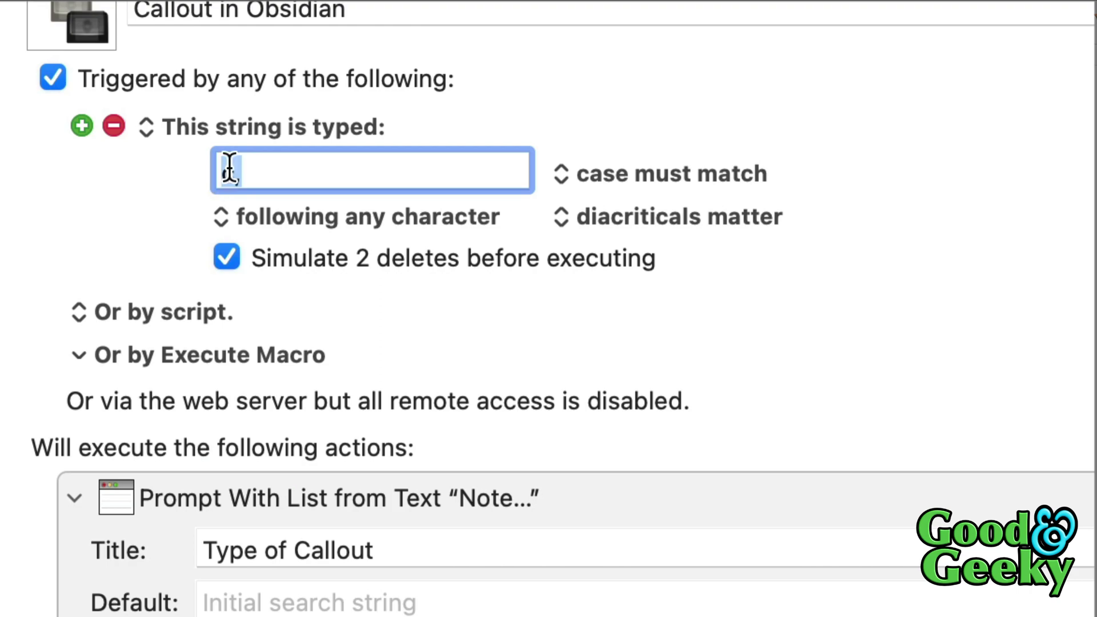
pyautogui.click(146, 126)
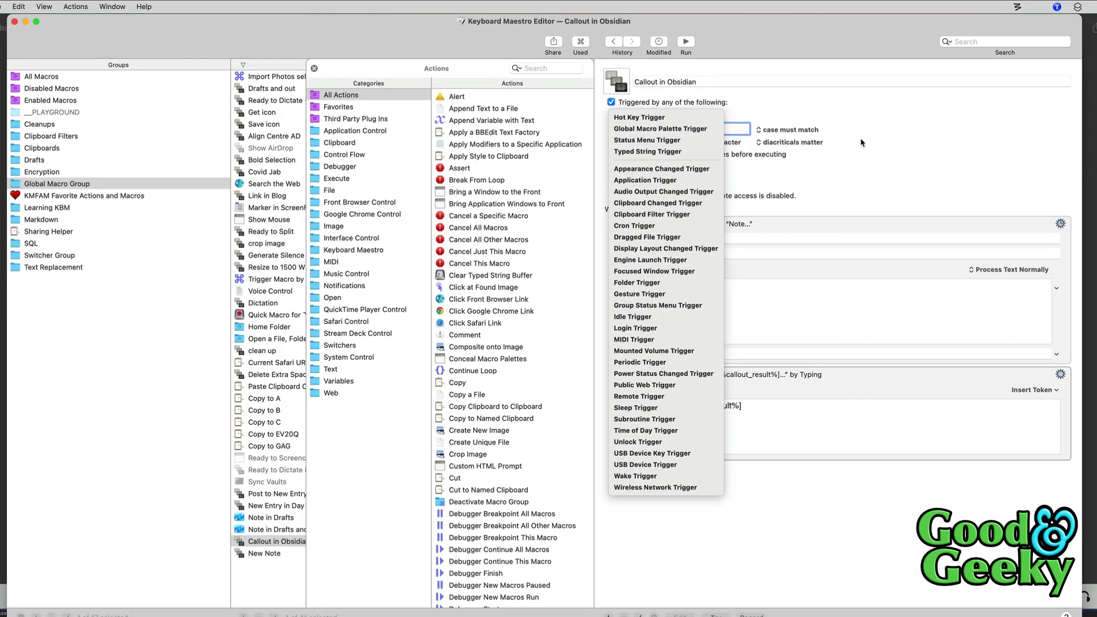
pyautogui.click(861, 142)
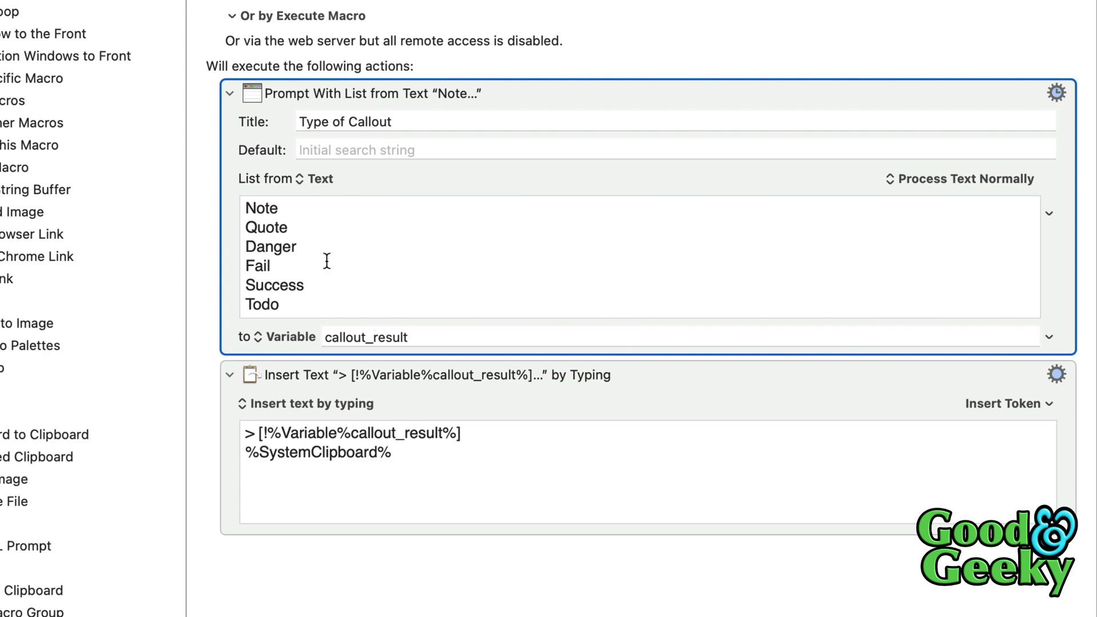
# Examine where the callout_result variable is set in the list prompt and reused in the Insert Text action.
pyautogui.moveTo(409, 336); pyautogui.dragTo(328, 334)
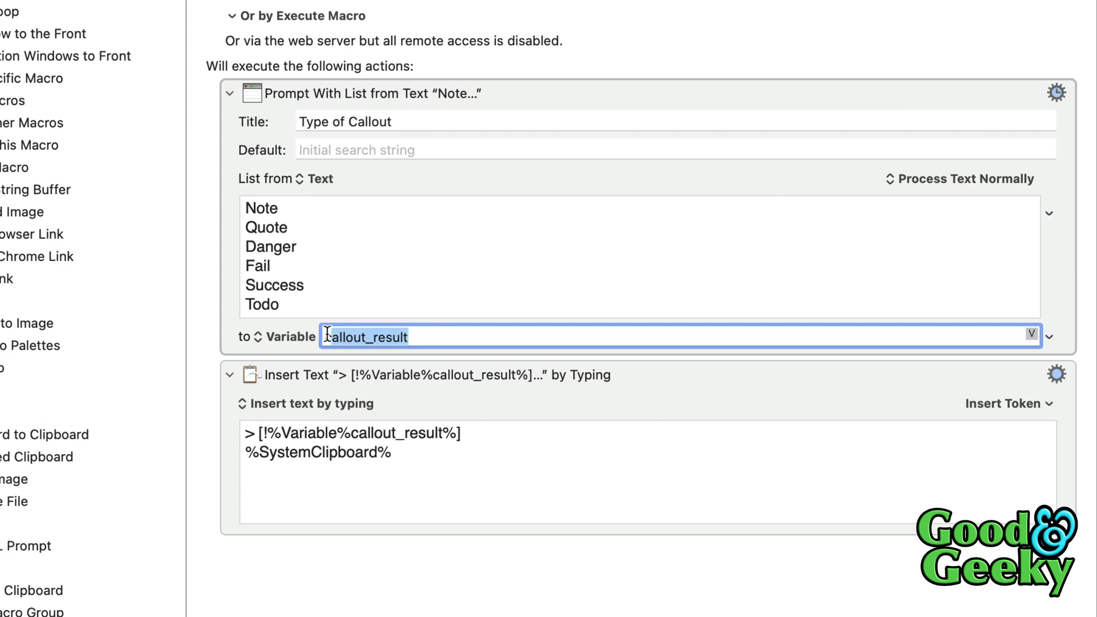
pyautogui.click(412, 433)
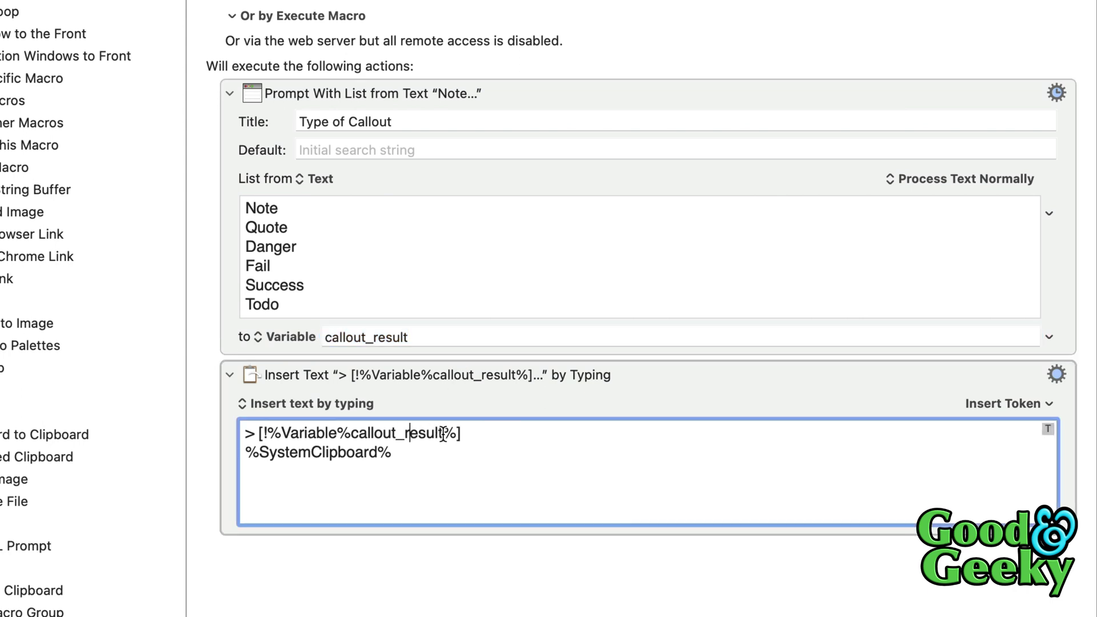
pyautogui.moveTo(445, 433); pyautogui.dragTo(352, 433)
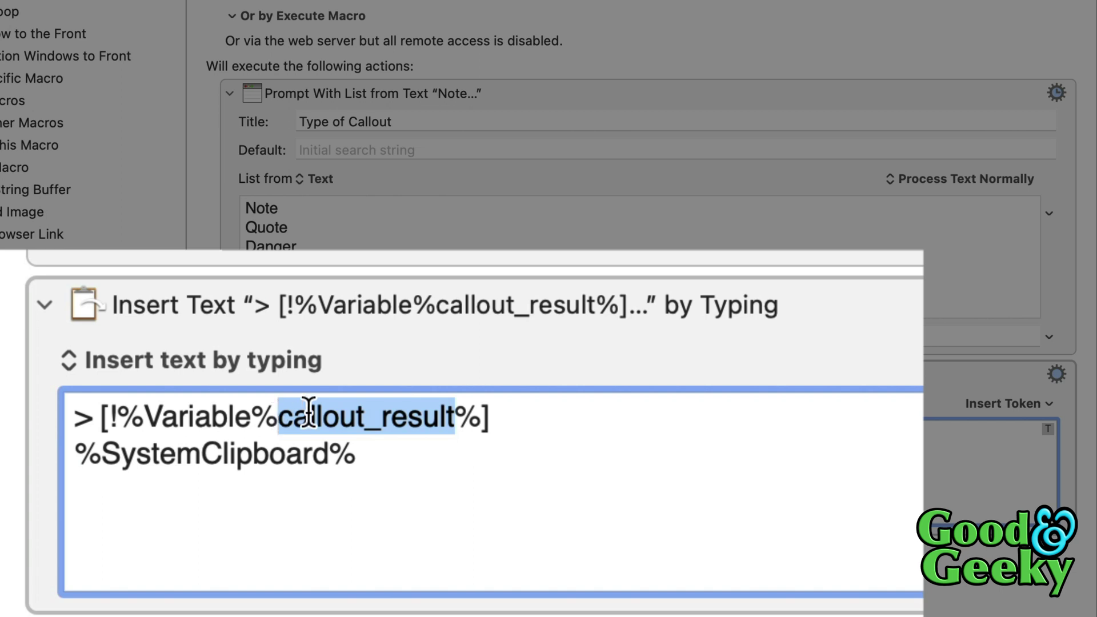